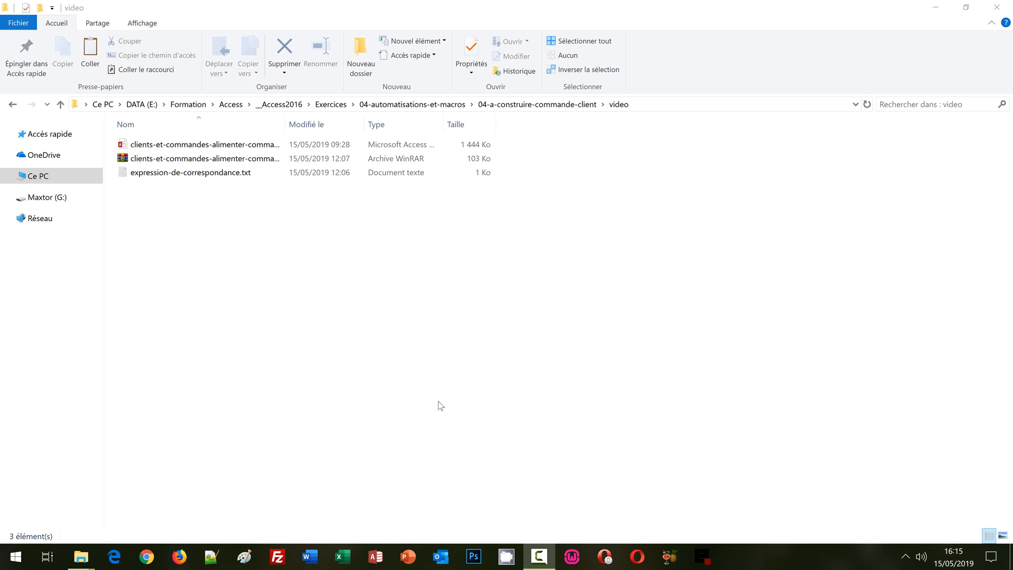
# Step: Browse the exercise files, viewing and then closing the correspondence expression text file
pyautogui.click(306, 281)
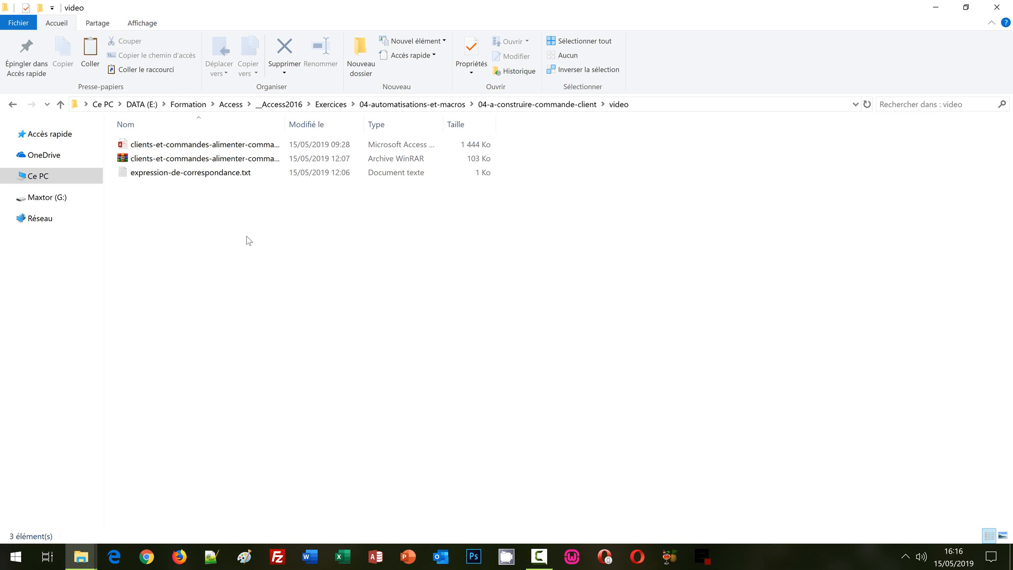
pyautogui.click(220, 163)
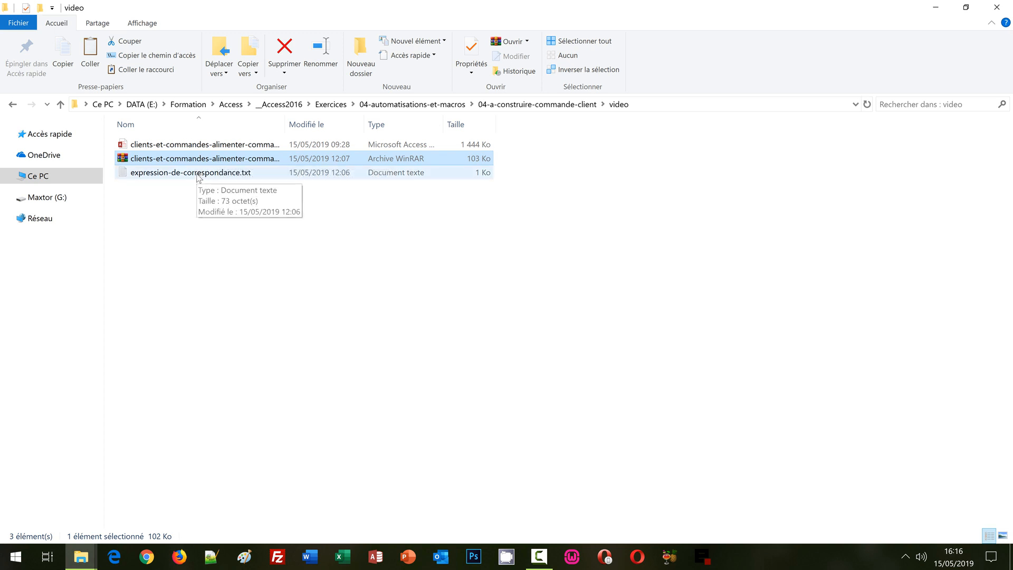
pyautogui.click(217, 147)
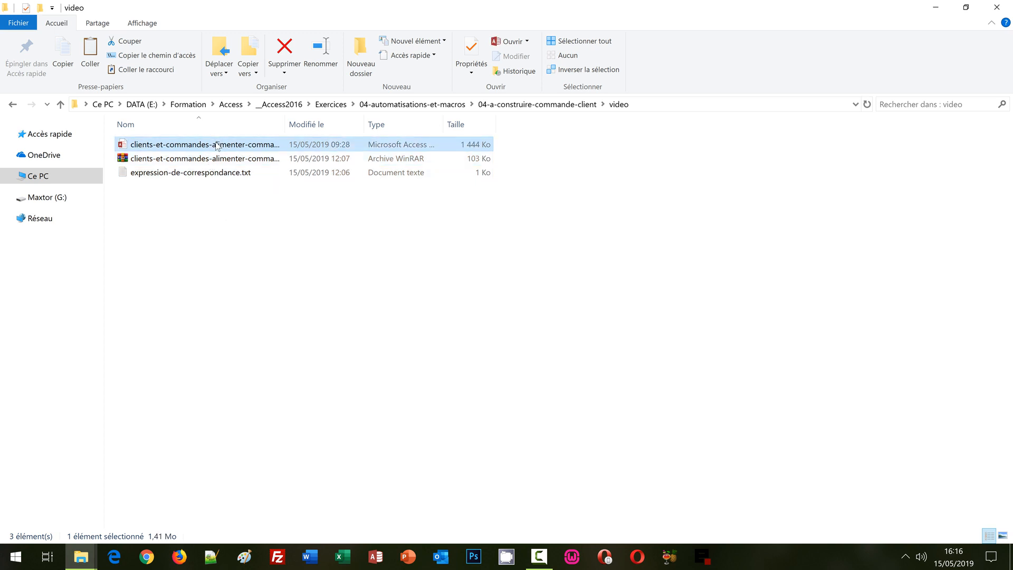
pyautogui.doubleClick(229, 173)
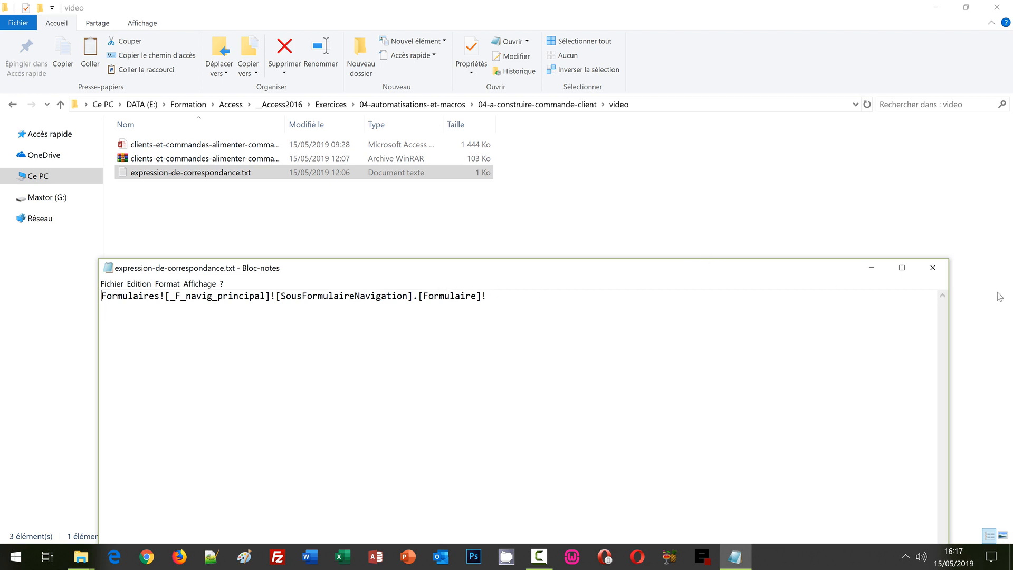
pyautogui.click(933, 267)
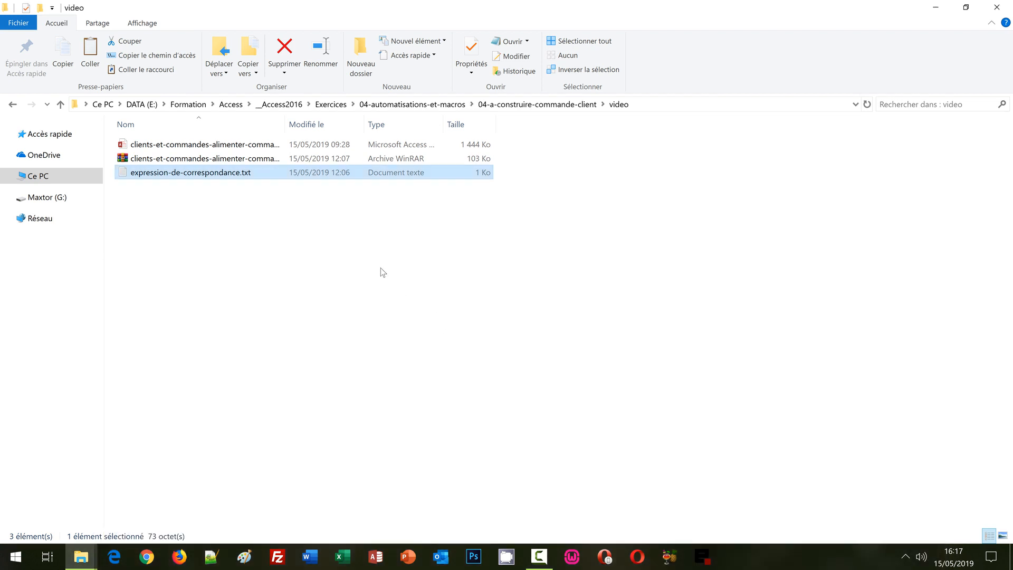
# Step: Open the clients-et-commandes database, entering its password
pyautogui.click(237, 147)
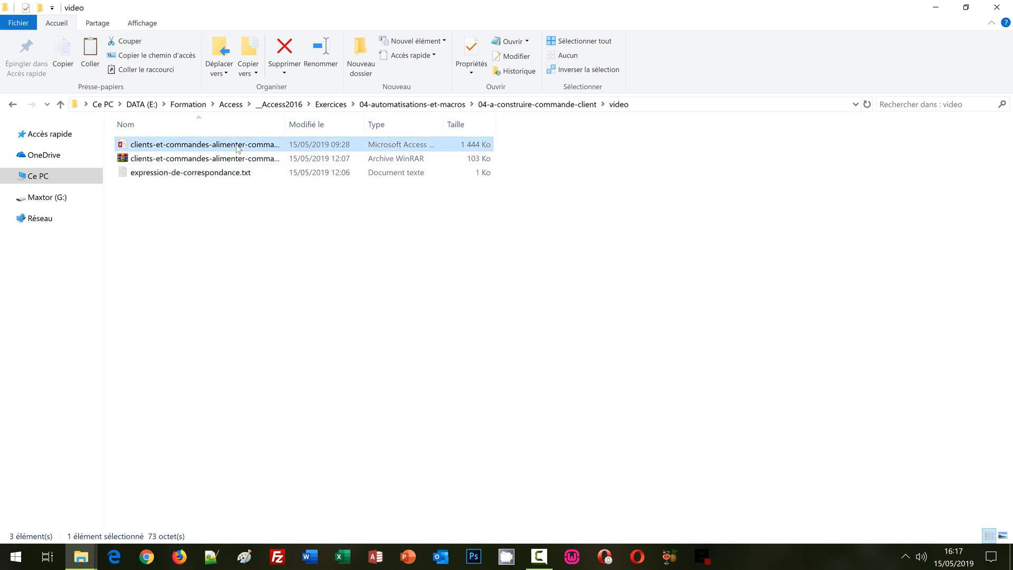
pyautogui.doubleClick(237, 147)
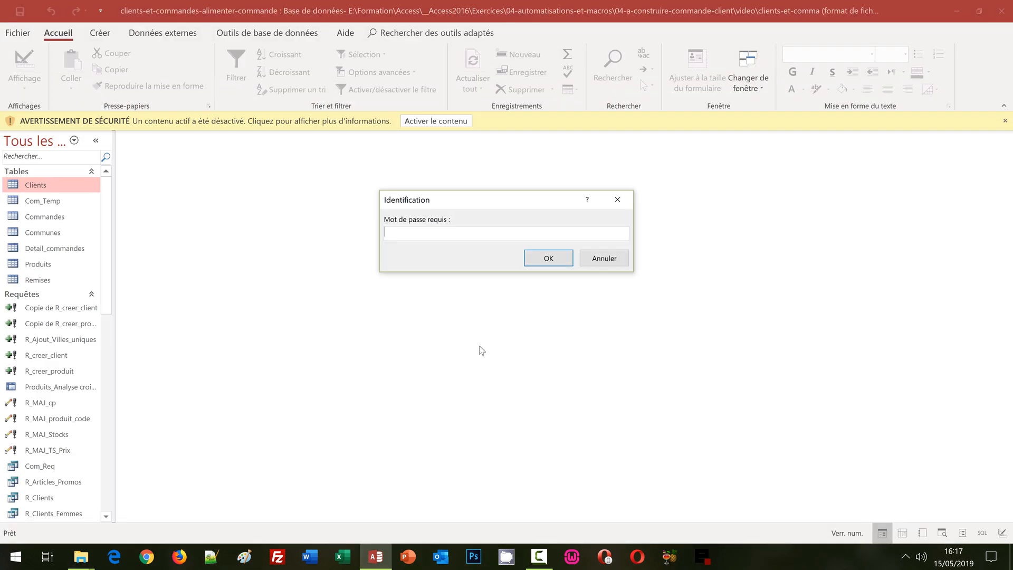
pyautogui.write('abc')
pyautogui.press('Return')
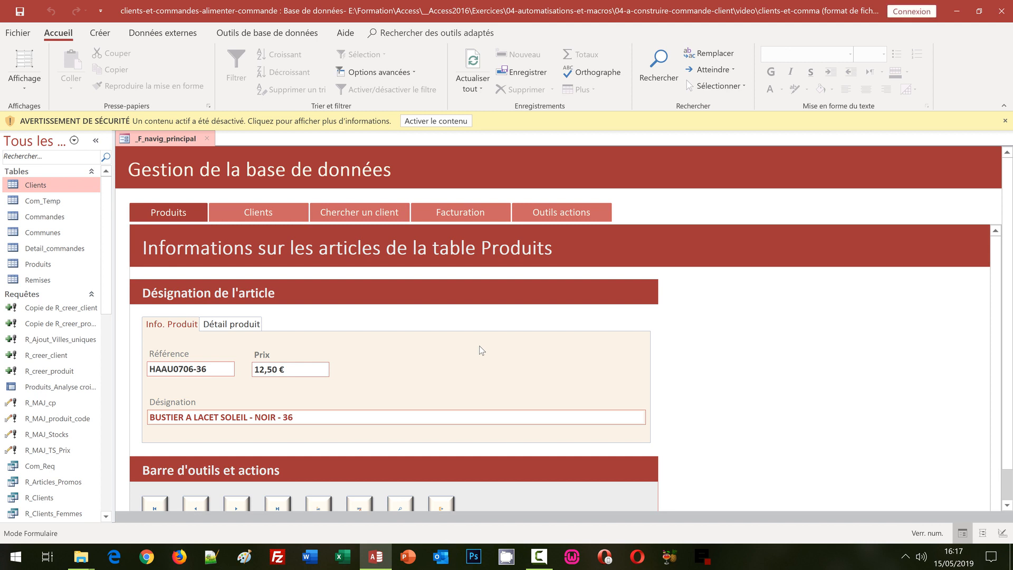
# Step: Enable the database content, re-enter the password and show the Facturation page
pyautogui.click(426, 122)
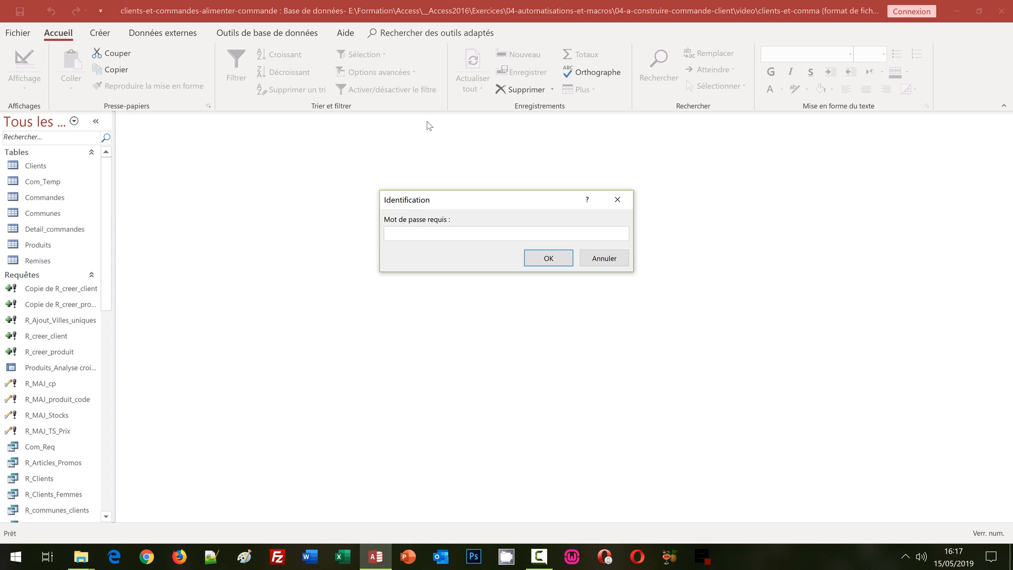
pyautogui.write('abc')
pyautogui.press('Return')
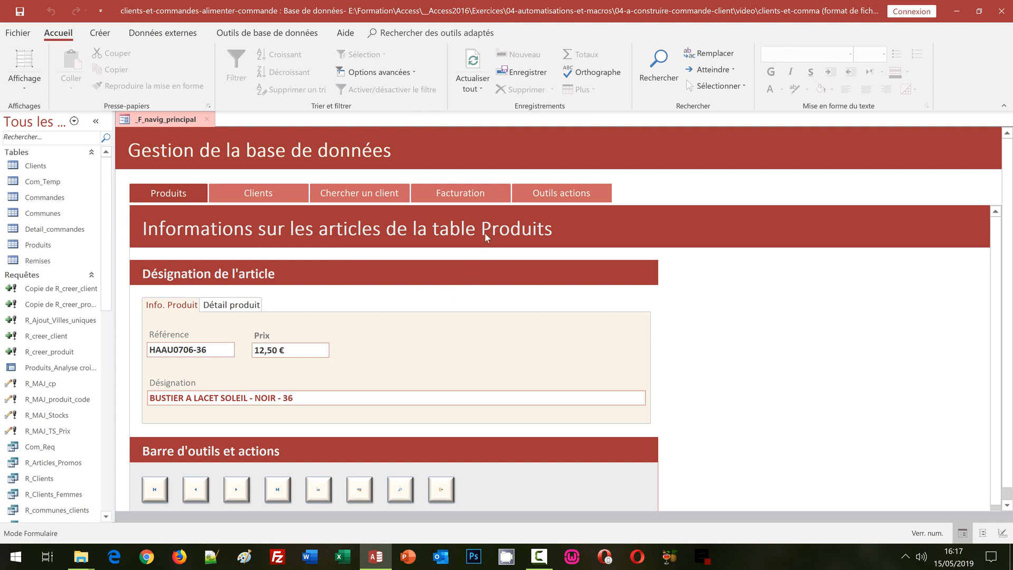
pyautogui.click(465, 195)
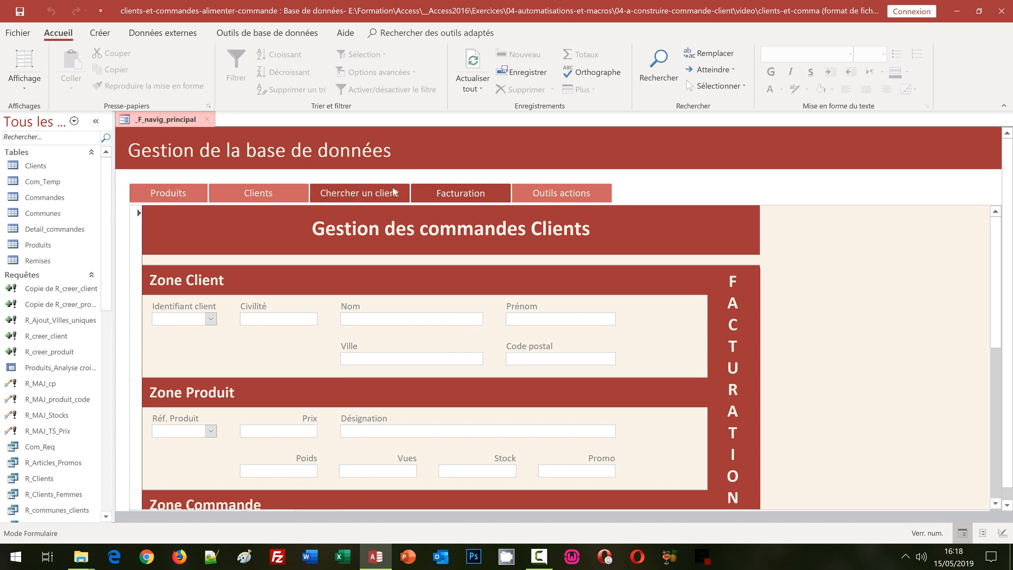
# Step: Choose client 6 and product 3067ROB-46 on the form, then open the Com_Temp table
pyautogui.click(211, 318)
pyautogui.click(169, 391)
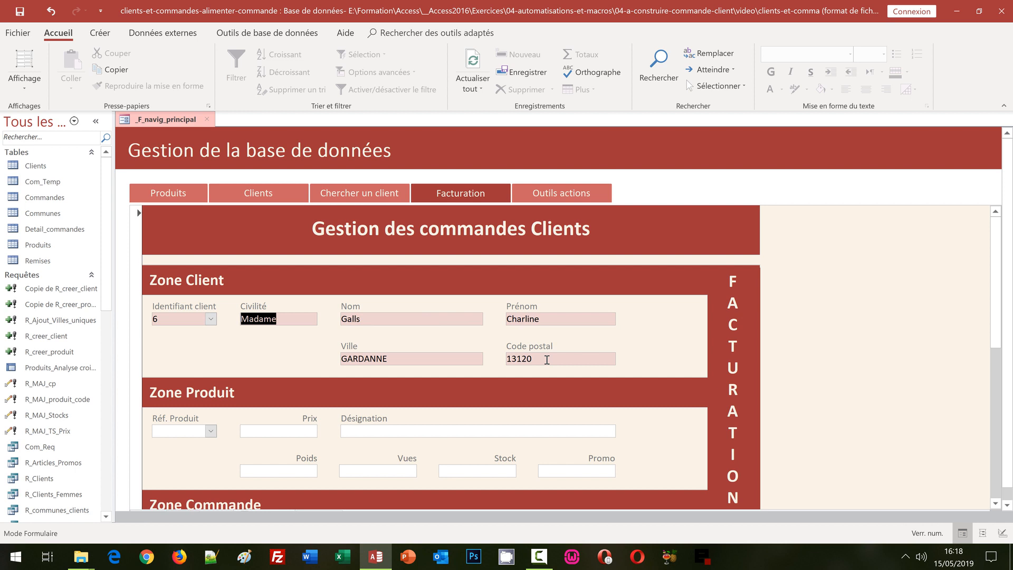
pyautogui.scroll(-2, 547, 360)
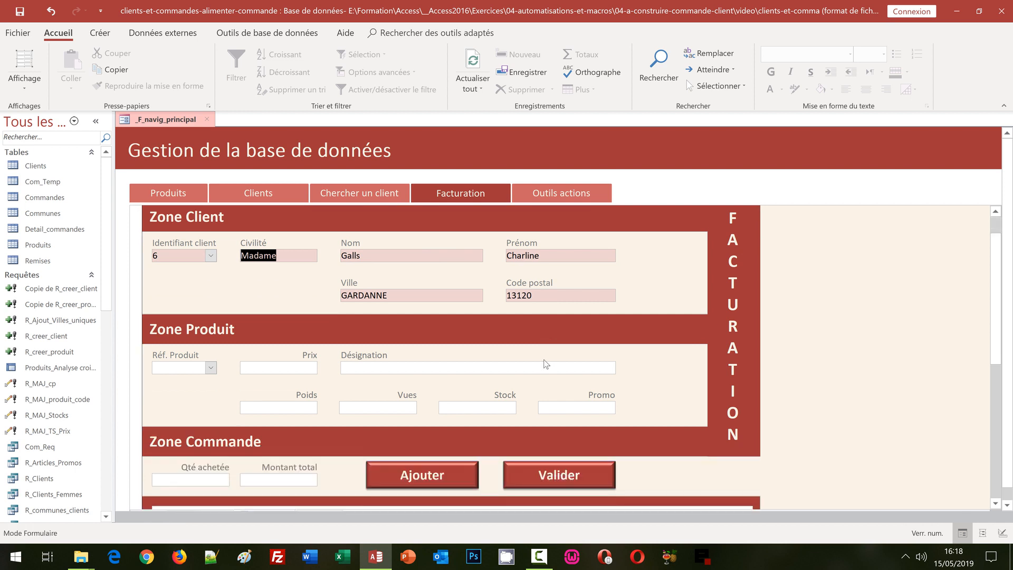
pyautogui.click(210, 368)
pyautogui.click(179, 294)
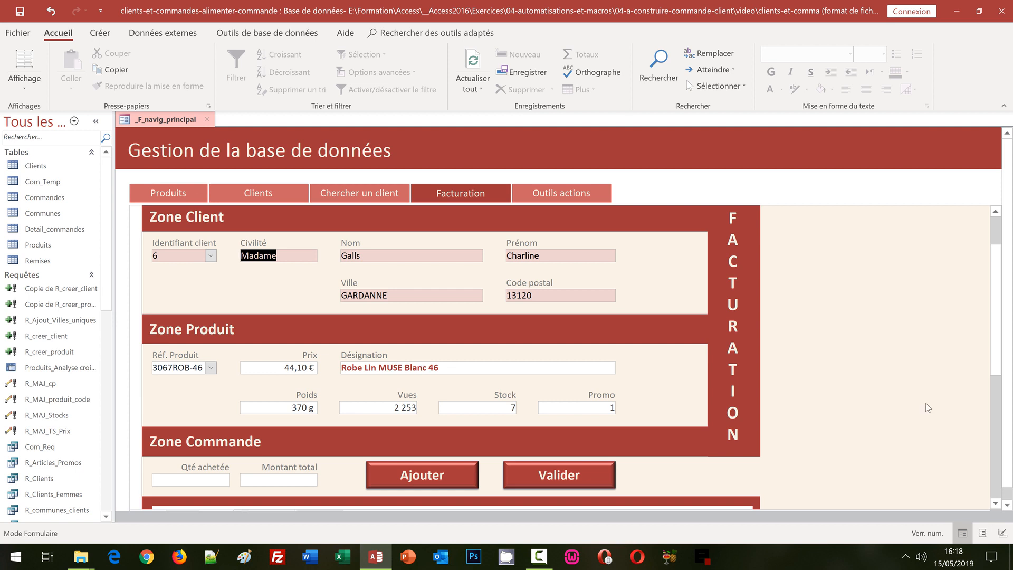
pyautogui.scroll(-3, 928, 407)
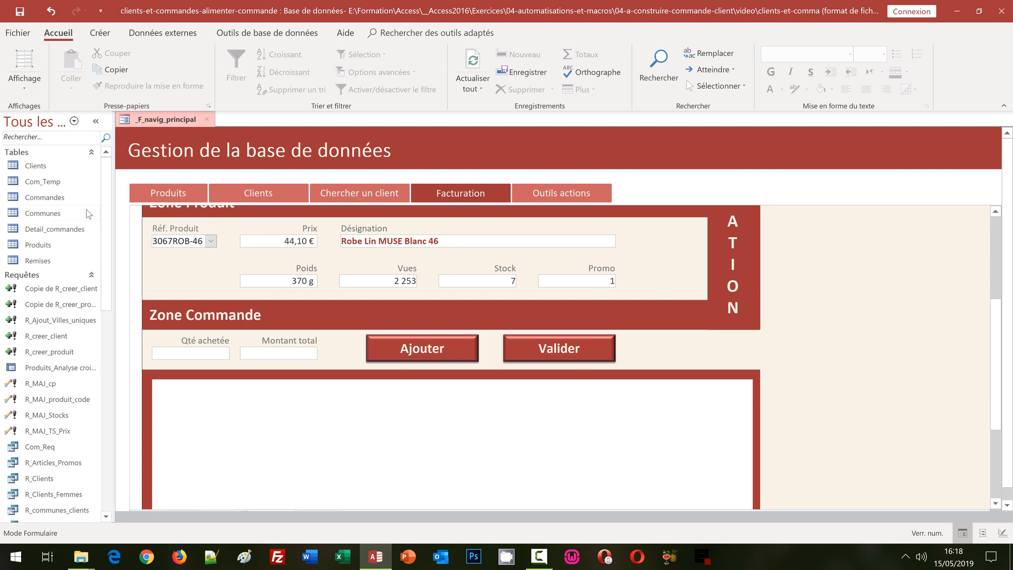
pyautogui.doubleClick(42, 182)
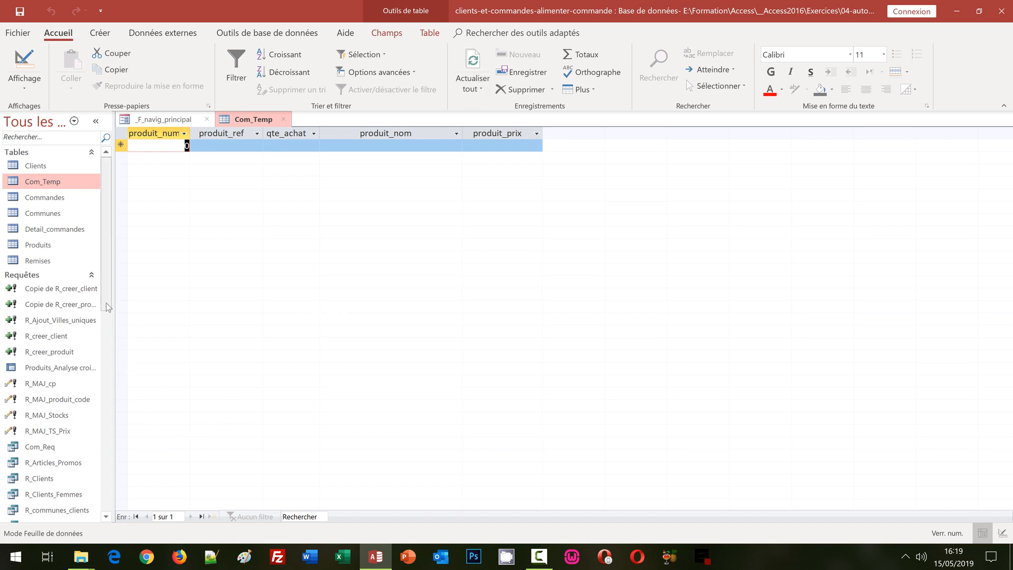
# Step: Open the Com_Req query in design view from the navigation pane
pyautogui.moveTo(106, 303); pyautogui.dragTo(100, 369)
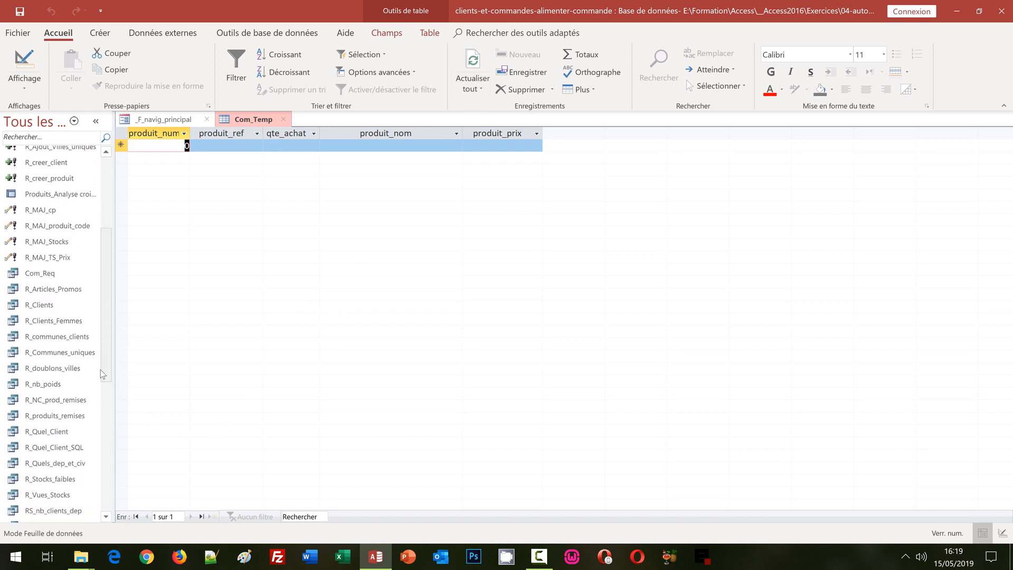
pyautogui.rightClick(43, 273)
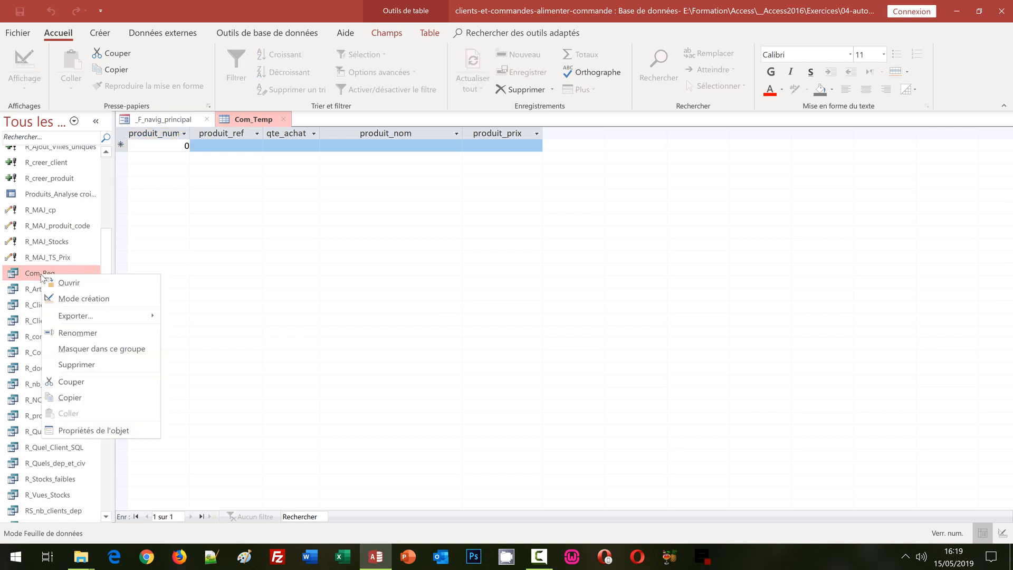
pyautogui.click(80, 299)
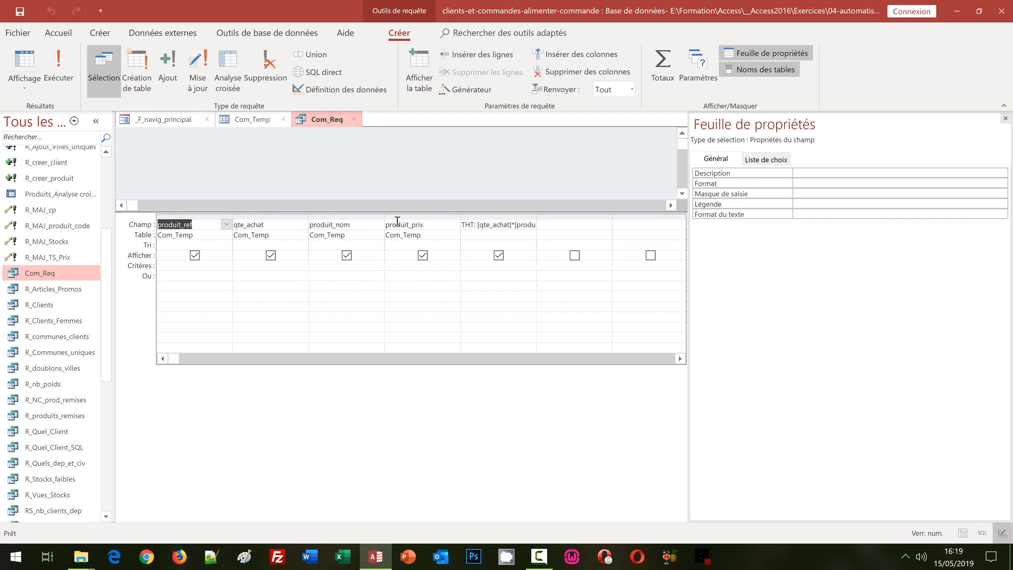
# Step: Autofit the THT column to show [qte_achat]*[produit_prix], then close Com_Req
pyautogui.doubleClick(536, 218)
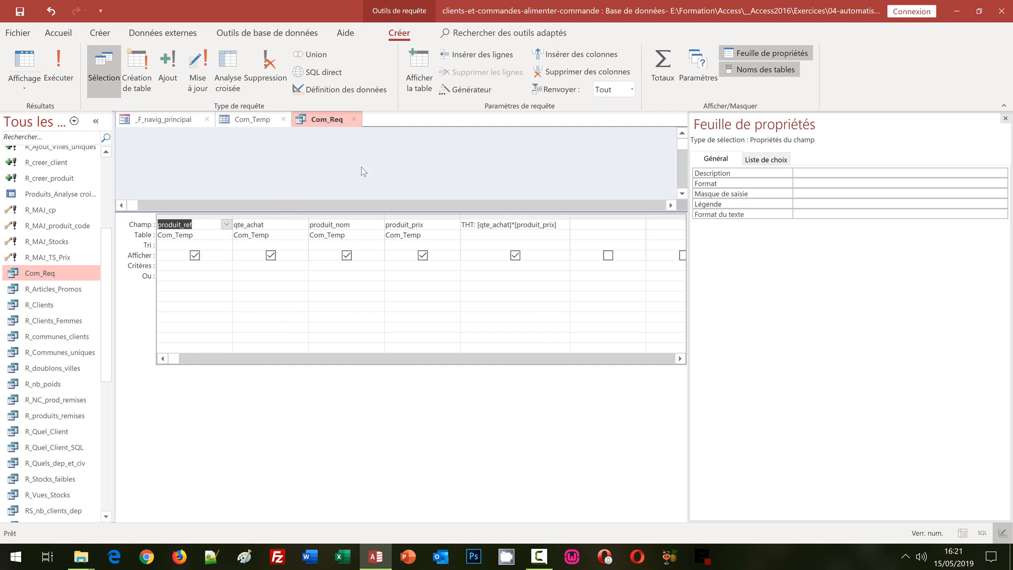
pyautogui.click(355, 119)
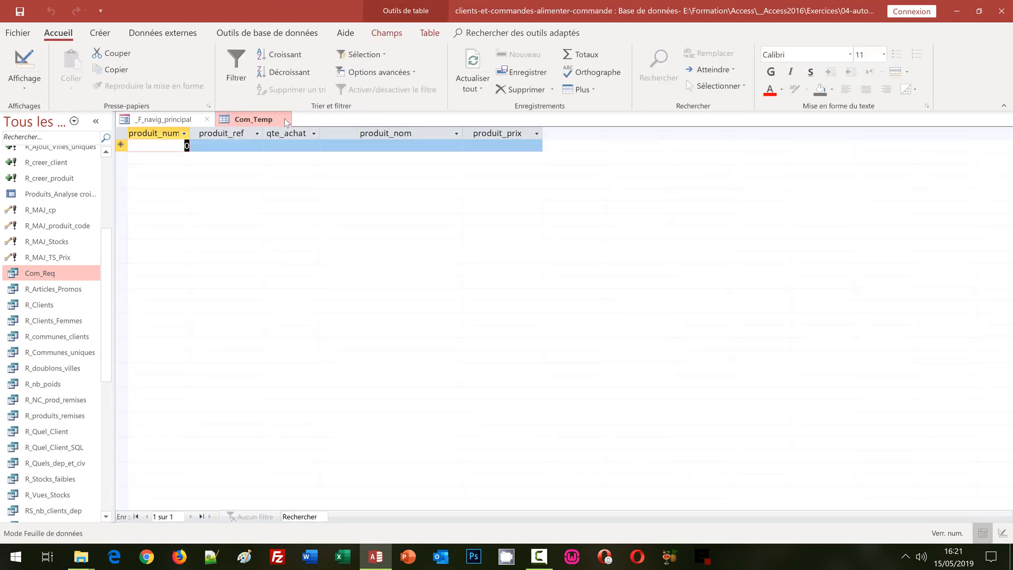
# Step: Close Com_Temp and the navigation form, and start a new query in design view
pyautogui.click(285, 119)
pyautogui.click(207, 119)
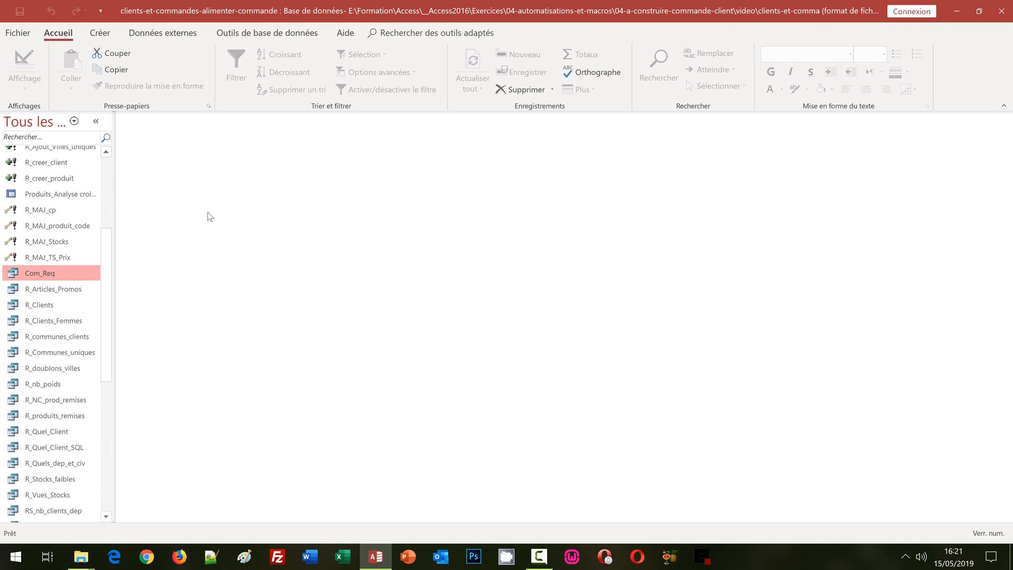
pyautogui.click(100, 34)
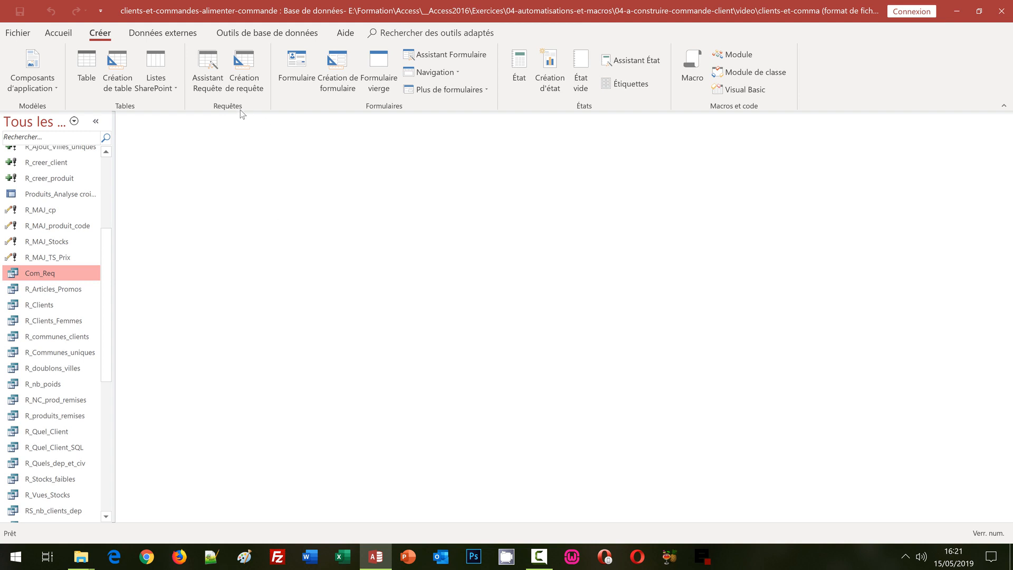
pyautogui.click(245, 65)
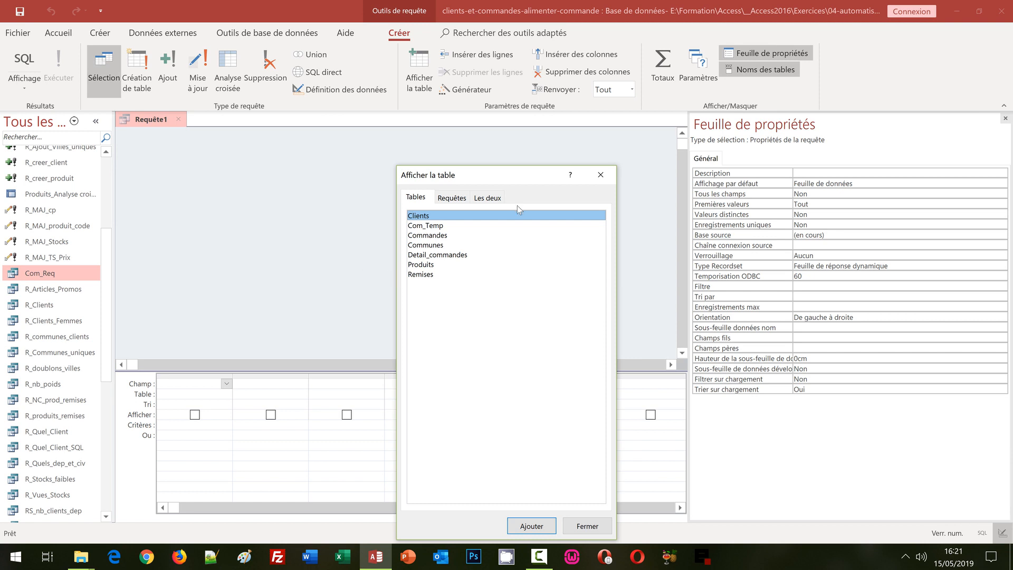
# Step: Skip adding tables and make the query an append query into Com_Temp
pyautogui.moveTo(506, 175); pyautogui.dragTo(411, 97)
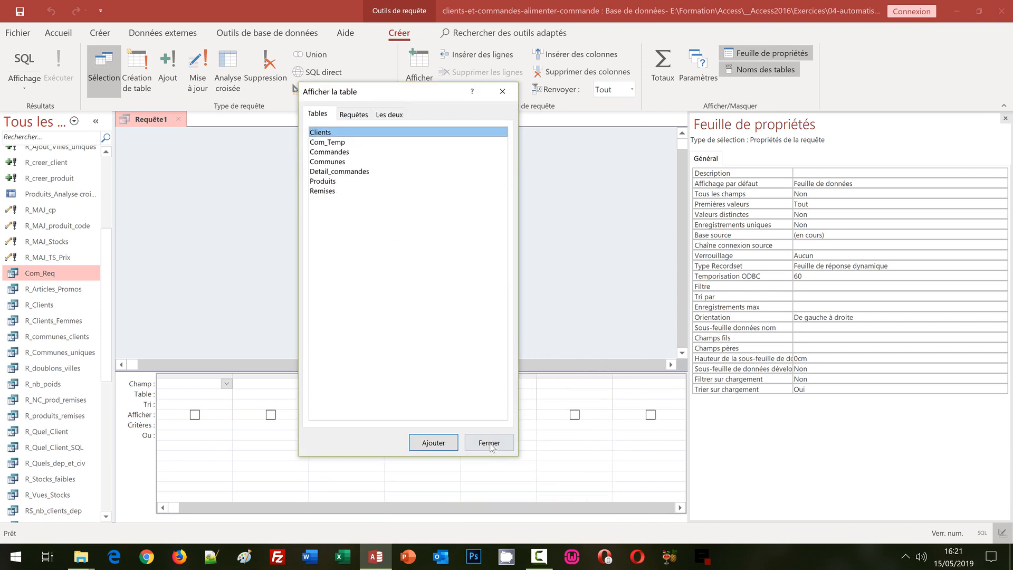
pyautogui.click(492, 438)
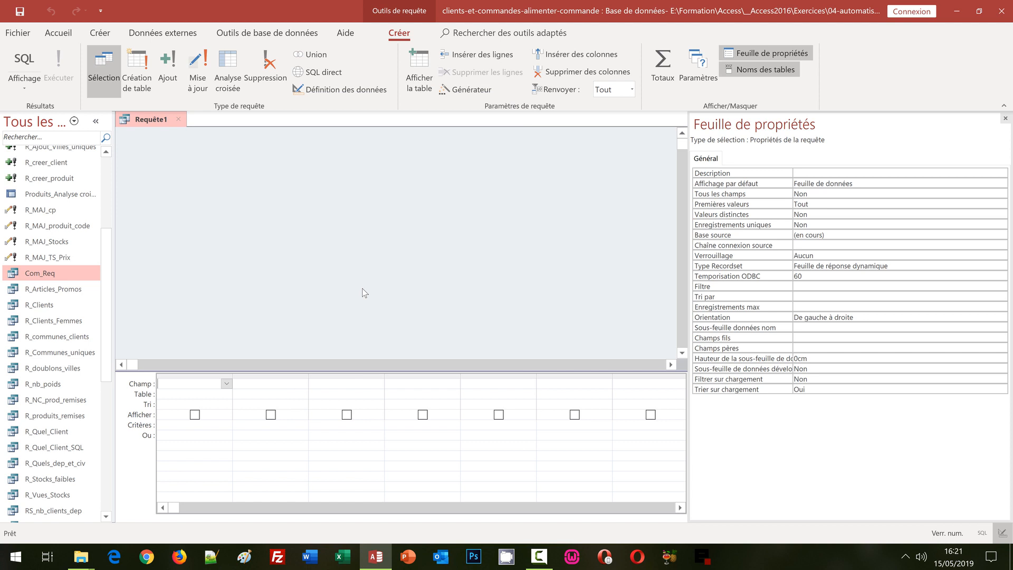
pyautogui.click(172, 66)
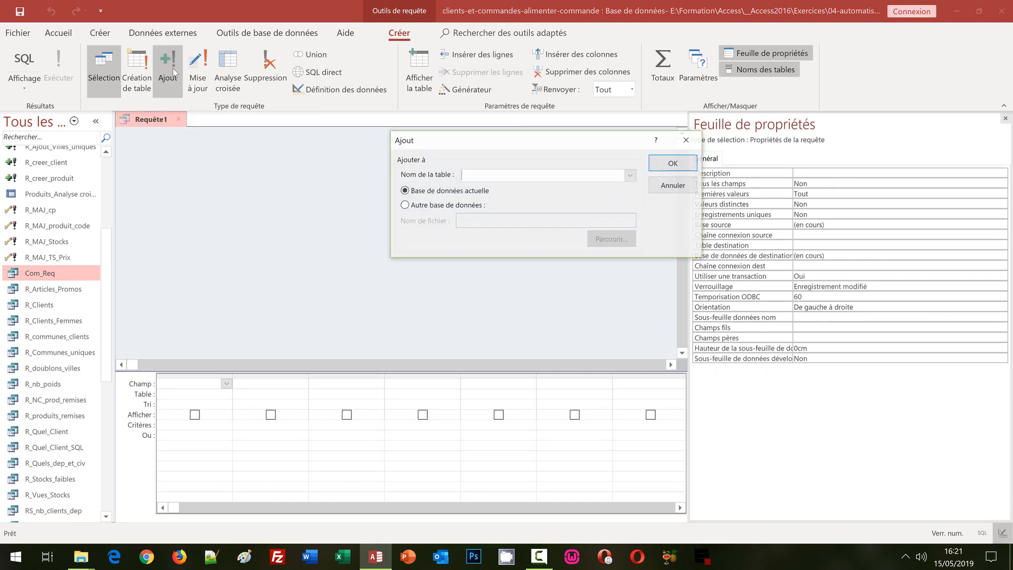
pyautogui.moveTo(495, 136); pyautogui.dragTo(243, 132)
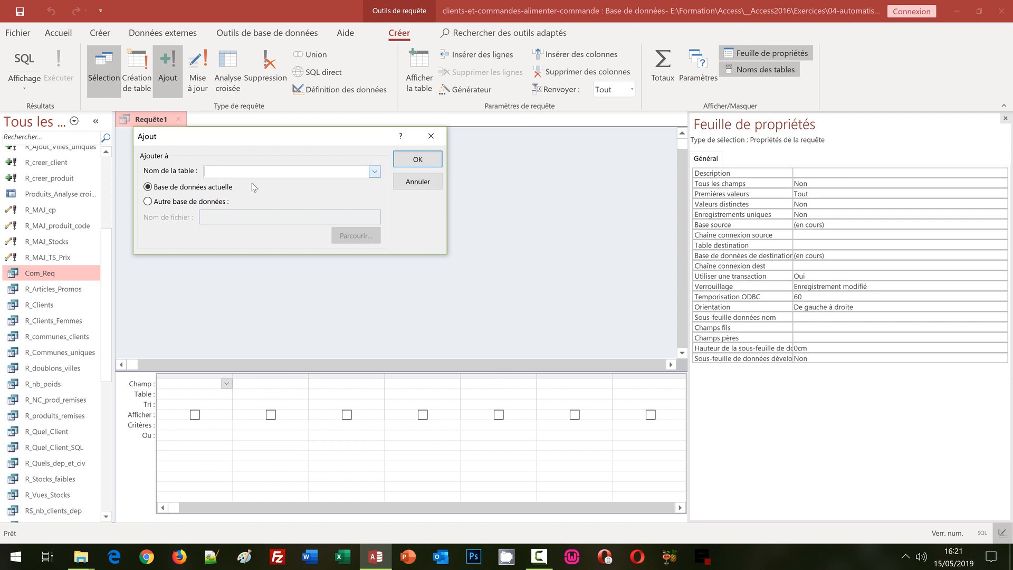
pyautogui.click(375, 172)
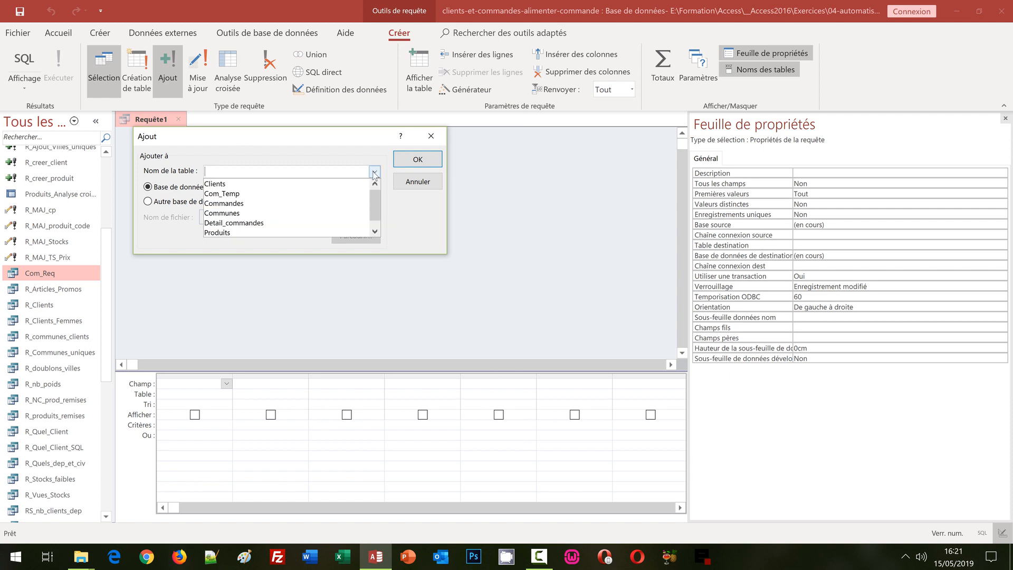
pyautogui.click(232, 194)
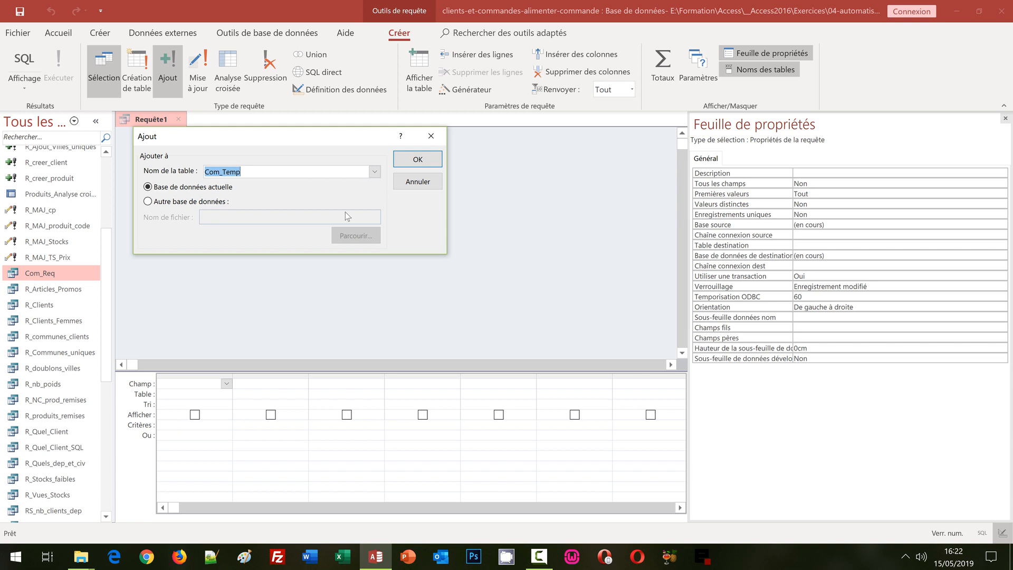
pyautogui.click(417, 159)
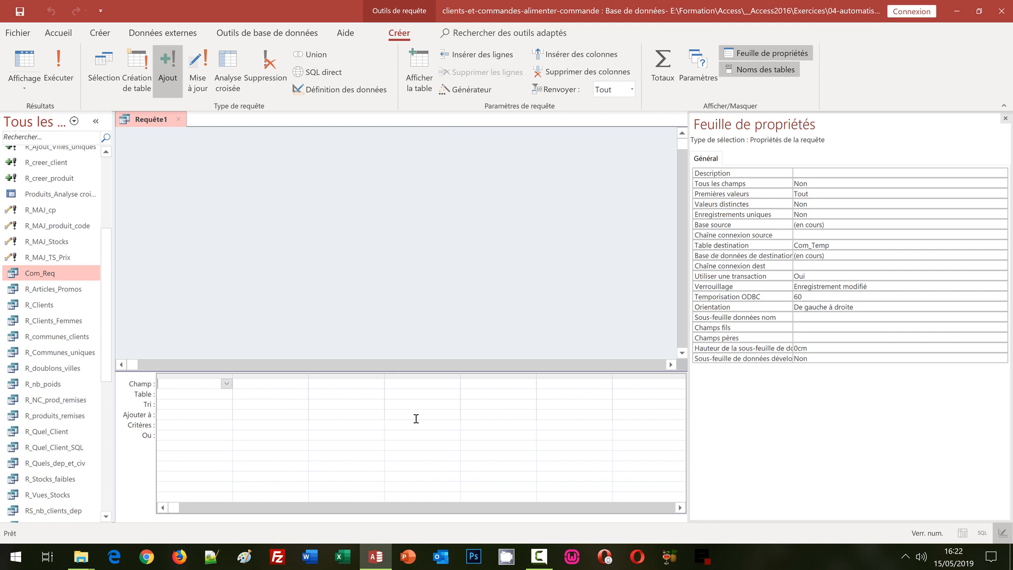
# Step: Set the first two columns' append targets to produit_ref and qte_achat
pyautogui.click(188, 415)
pyautogui.click(227, 415)
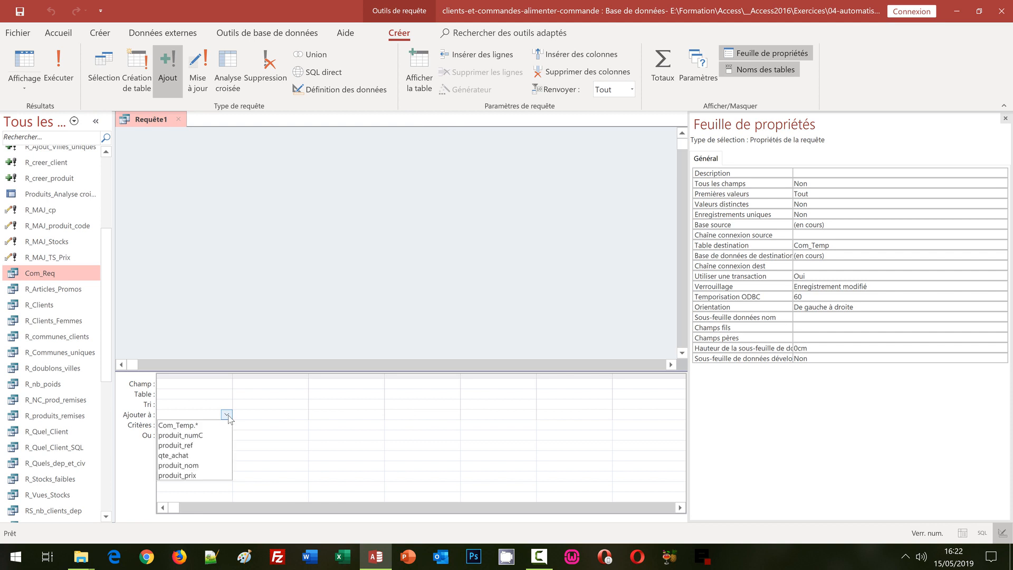
pyautogui.click(219, 446)
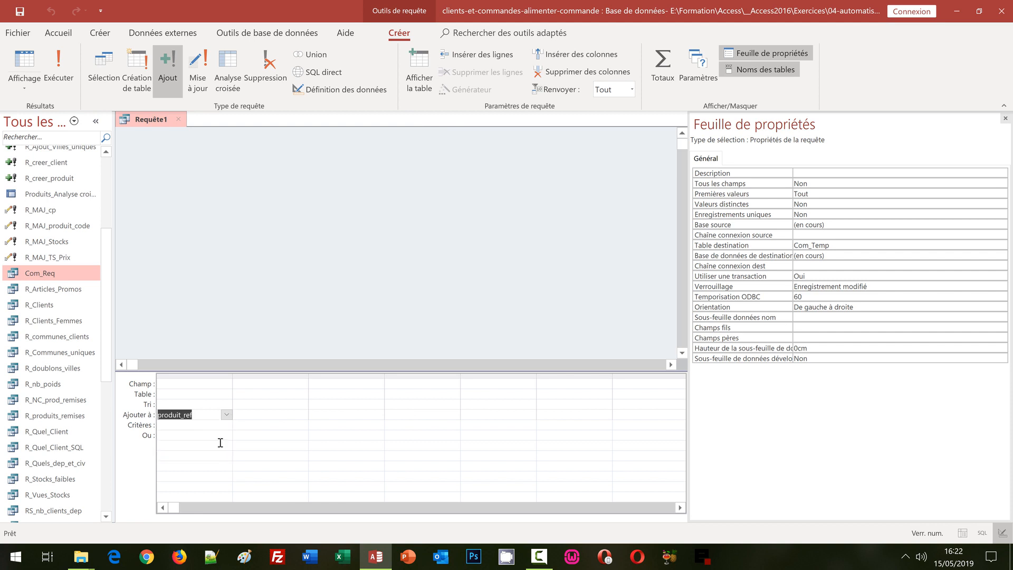
pyautogui.click(280, 414)
pyautogui.click(302, 415)
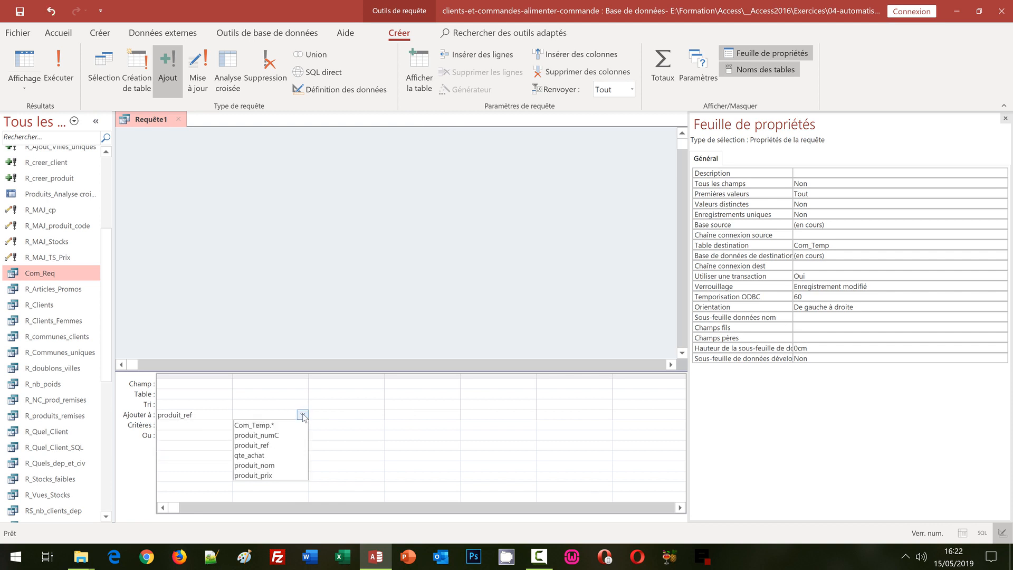
pyautogui.click(285, 454)
# Step: Set the third and fourth columns to produit_nom and produit_prix, leaving the fifth empty
pyautogui.click(345, 414)
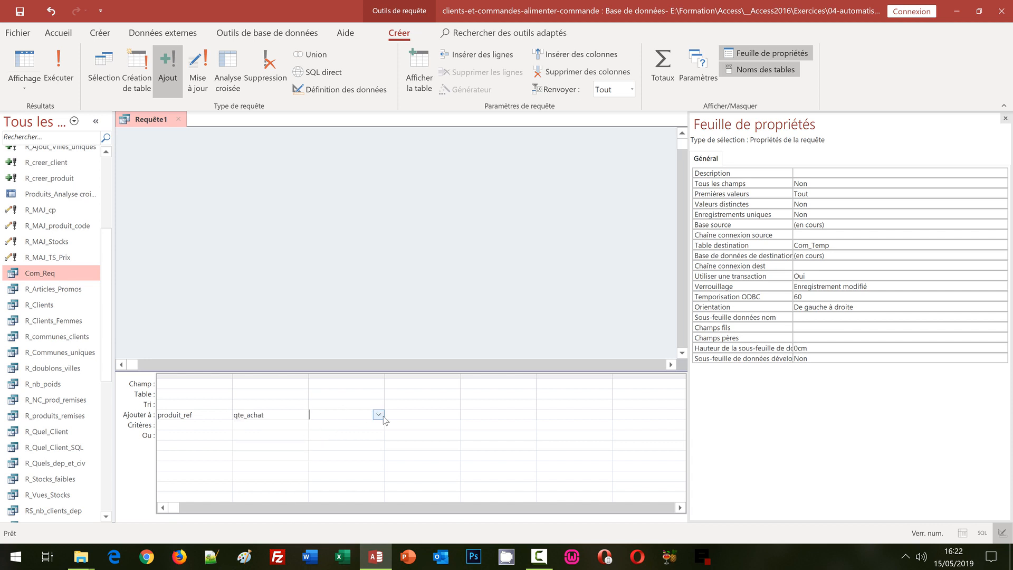
pyautogui.click(378, 414)
pyautogui.click(364, 464)
pyautogui.click(425, 414)
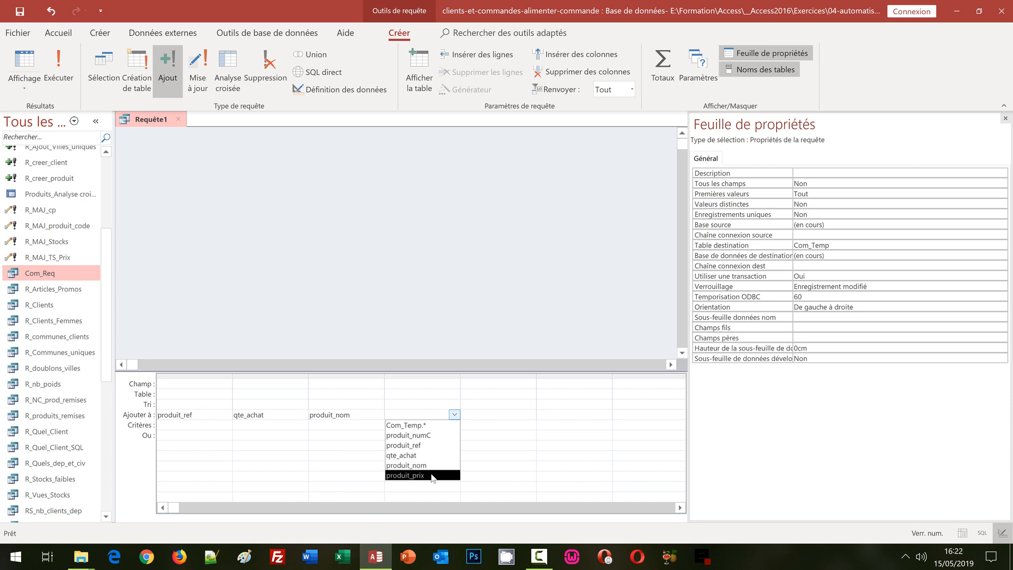
pyautogui.click(431, 475)
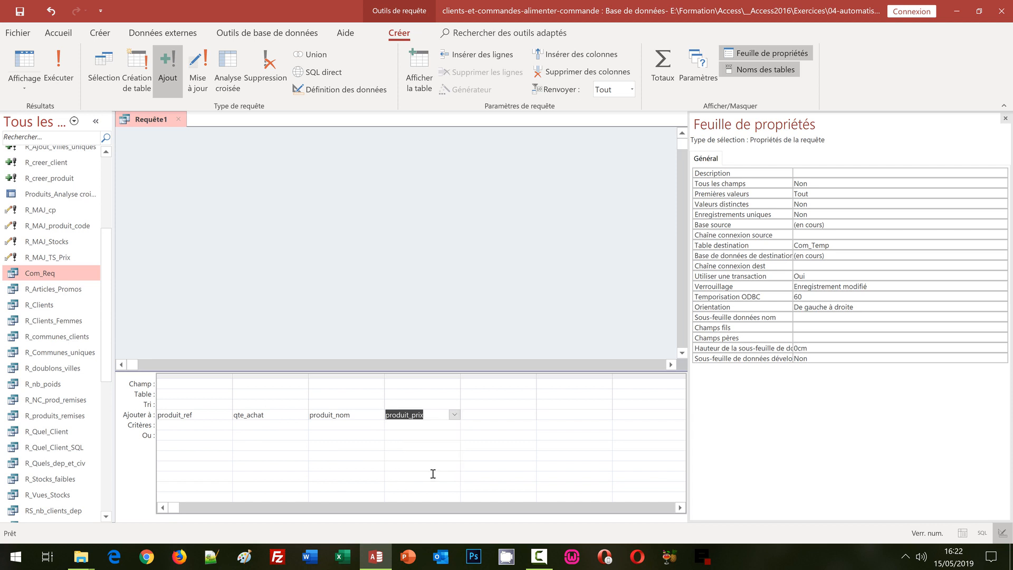
pyautogui.click(506, 415)
pyautogui.click(531, 415)
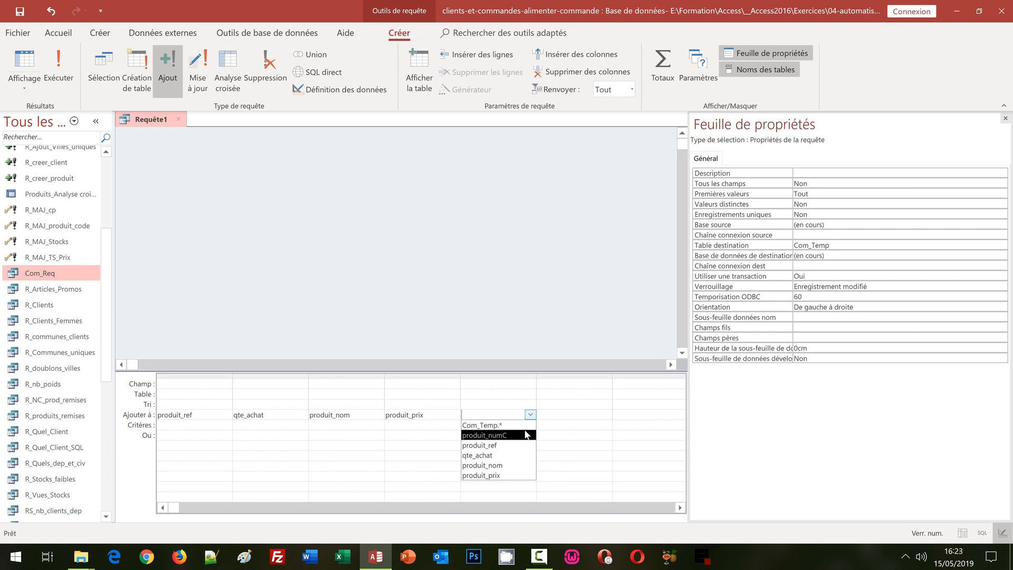
pyautogui.click(398, 404)
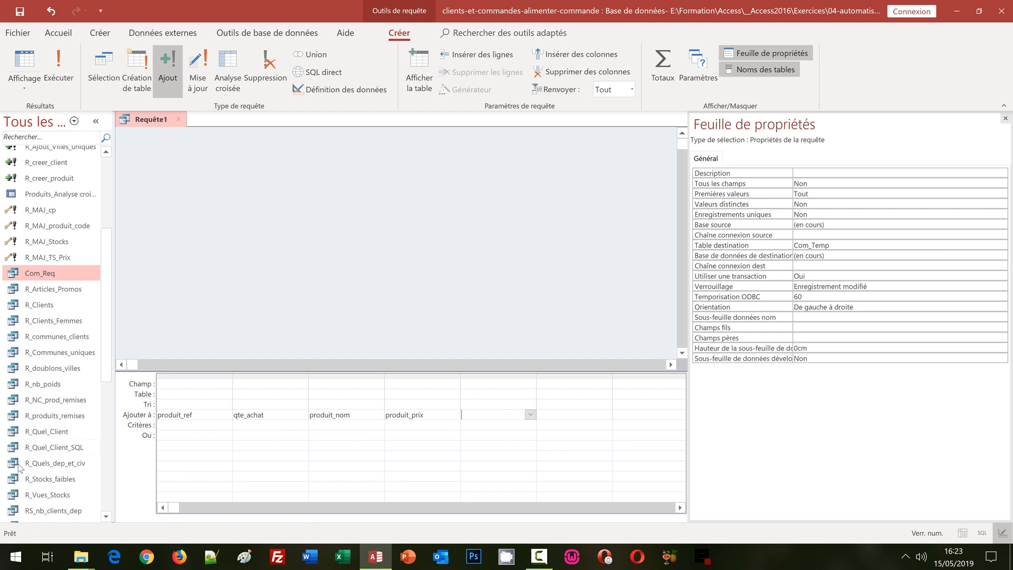
# Step: Copy the whole expression from expression-de-correspondance.txt and return to Access
pyautogui.moveTo(80, 562)
pyautogui.click(75, 517)
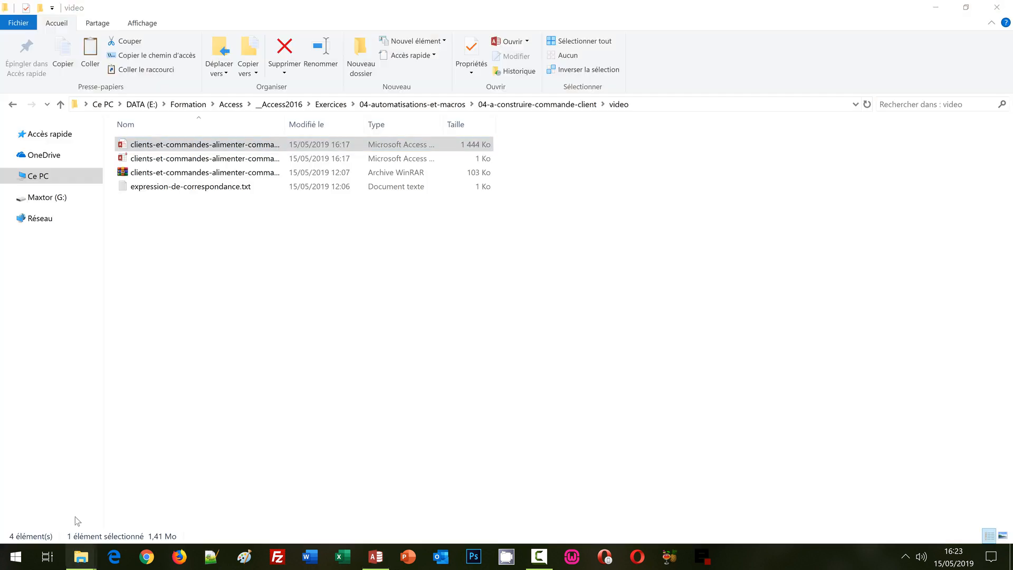
pyautogui.click(204, 188)
pyautogui.doubleClick(204, 188)
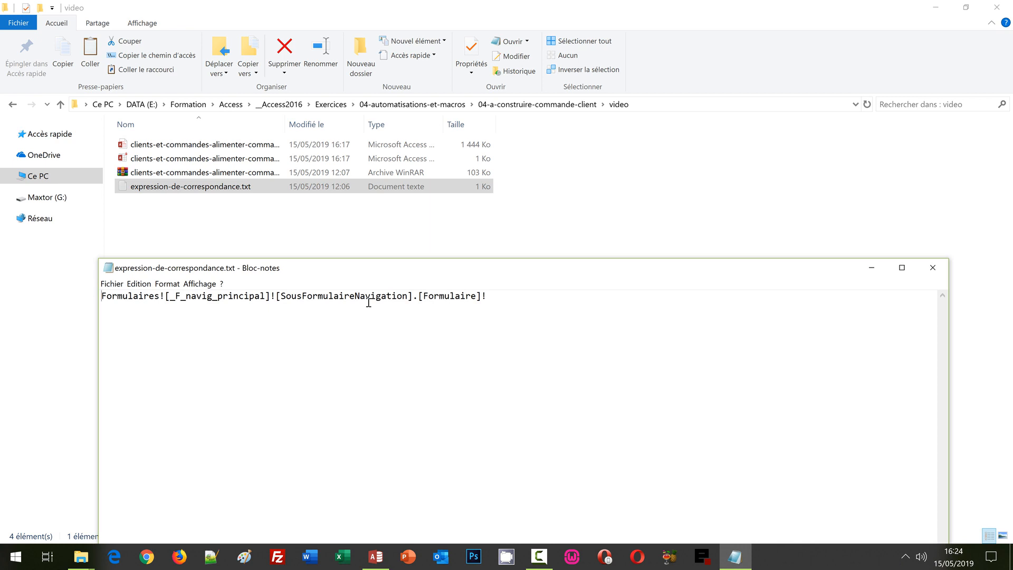
pyautogui.hotkey('ctrl', 'a')
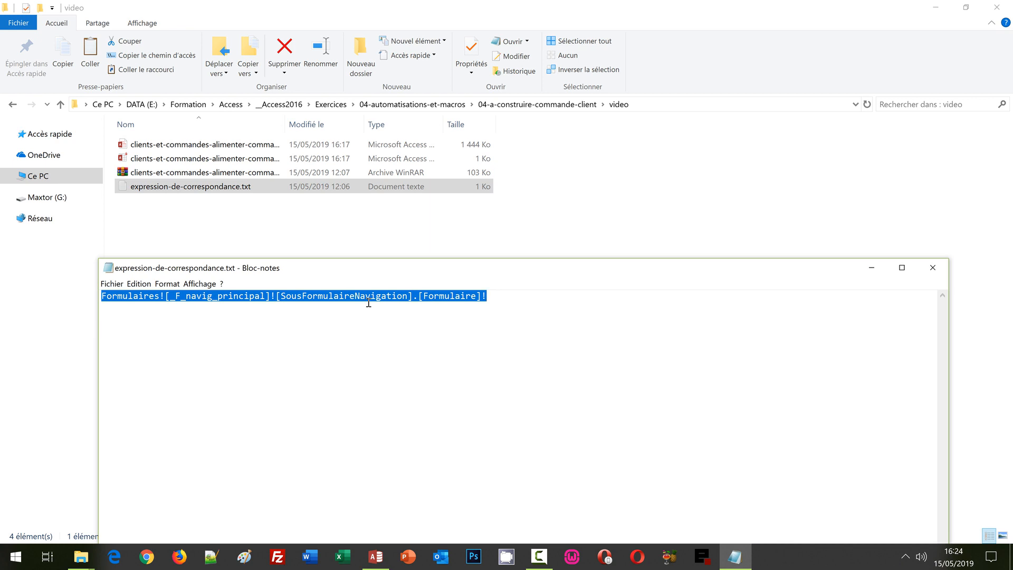
pyautogui.hotkey('ctrl', 'c')
pyautogui.click(376, 556)
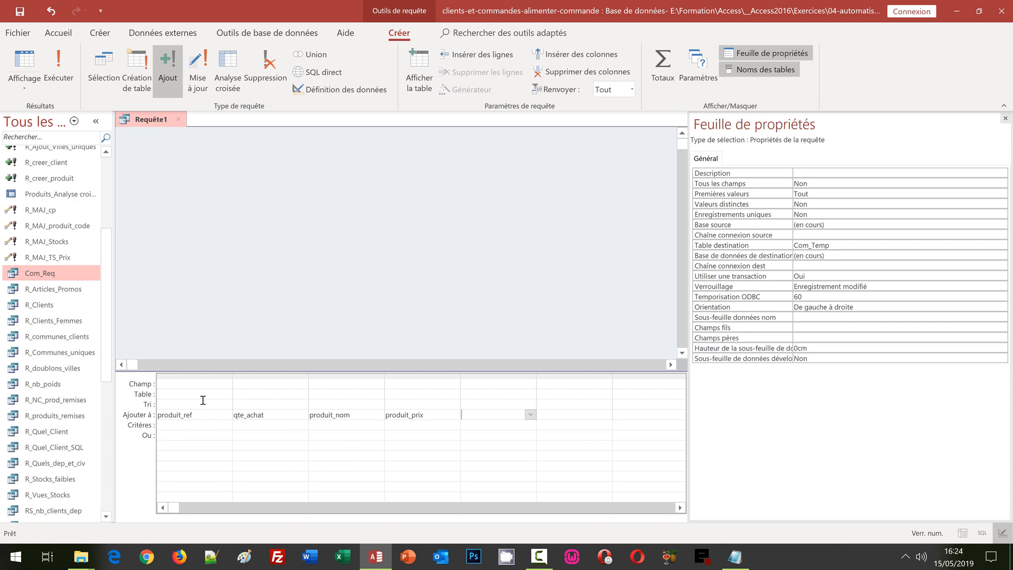
# Step: Build the first column from the pasted form reference ending in [Reference]
pyautogui.rightClick(167, 384)
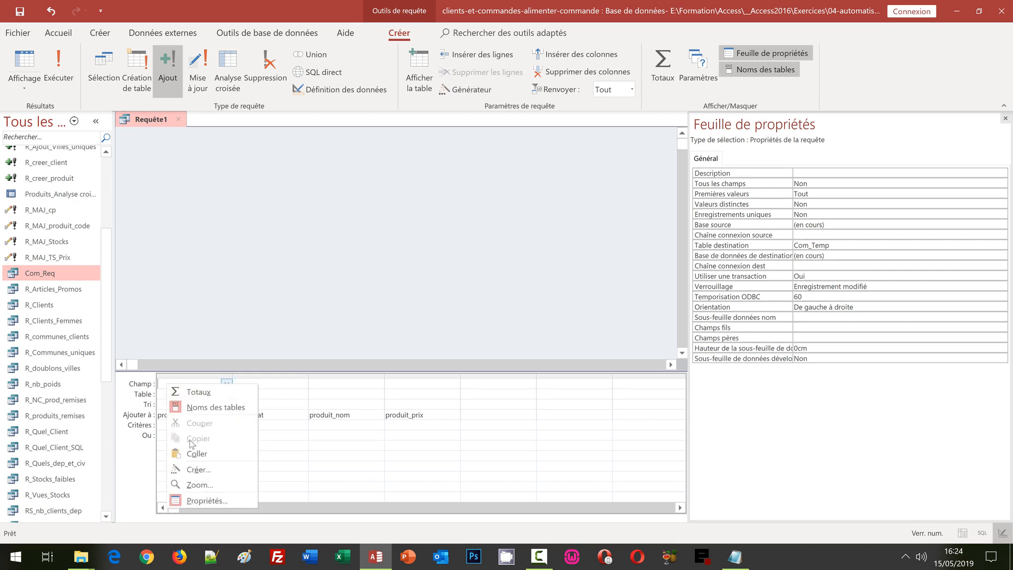
pyautogui.click(197, 469)
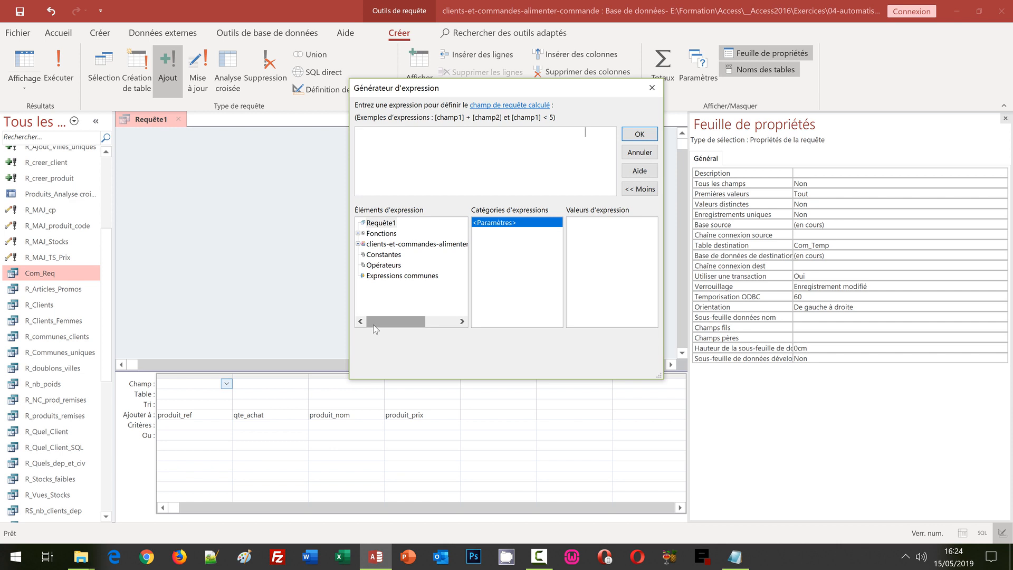
pyautogui.hotkey('ctrl', 'v')
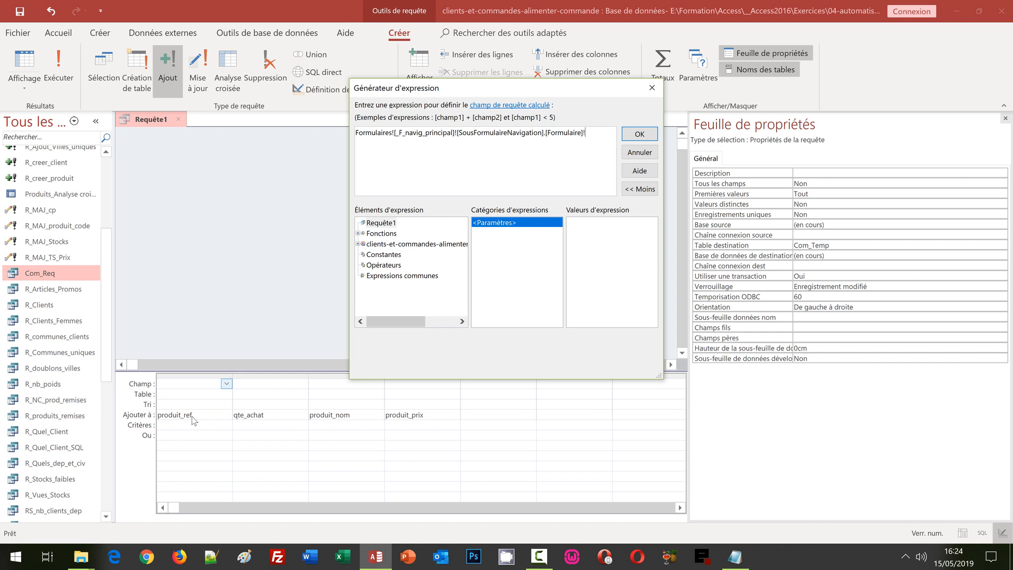
pyautogui.write('[Reference]')
pyautogui.click(639, 134)
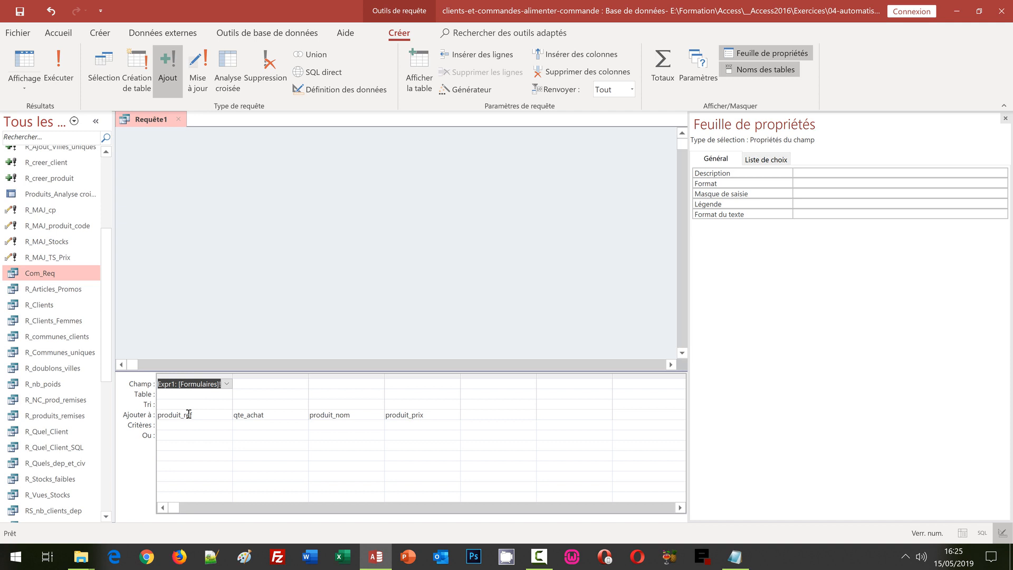
# Step: Build the second column from the pasted form reference ending in [Qte]
pyautogui.rightClick(252, 386)
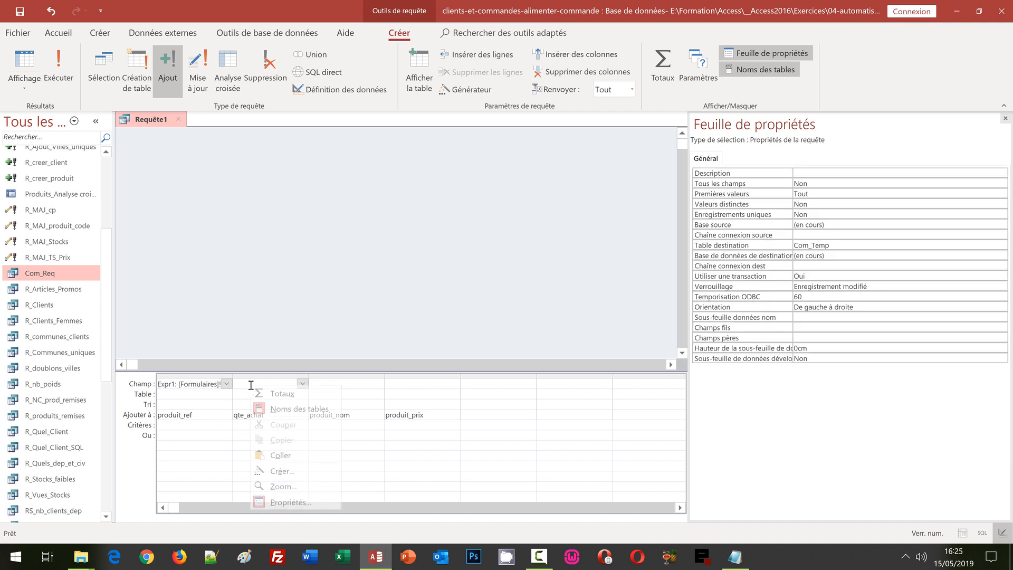
pyautogui.click(291, 472)
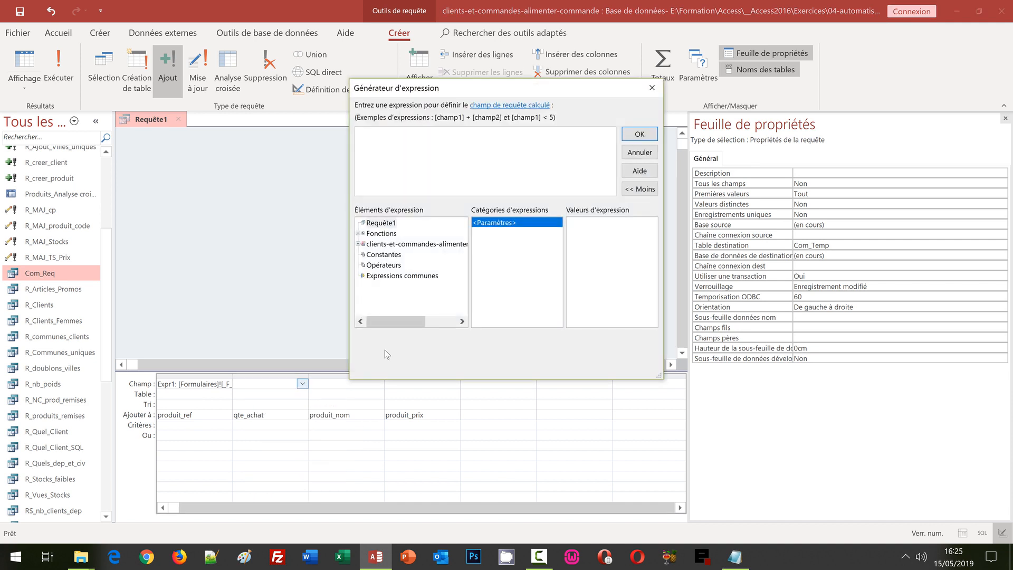
pyautogui.hotkey('ctrl', 'v')
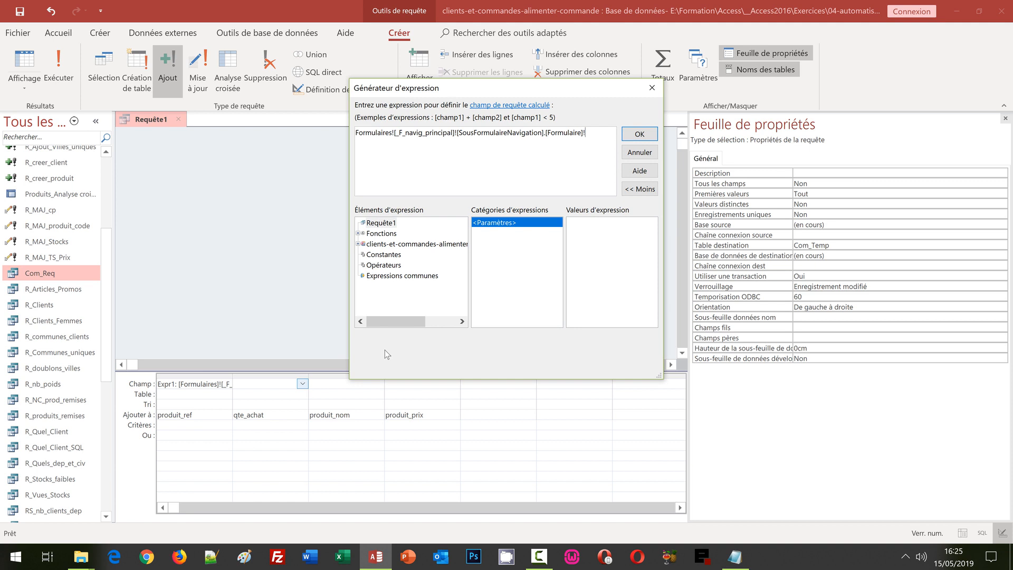
pyautogui.write('[Qte]')
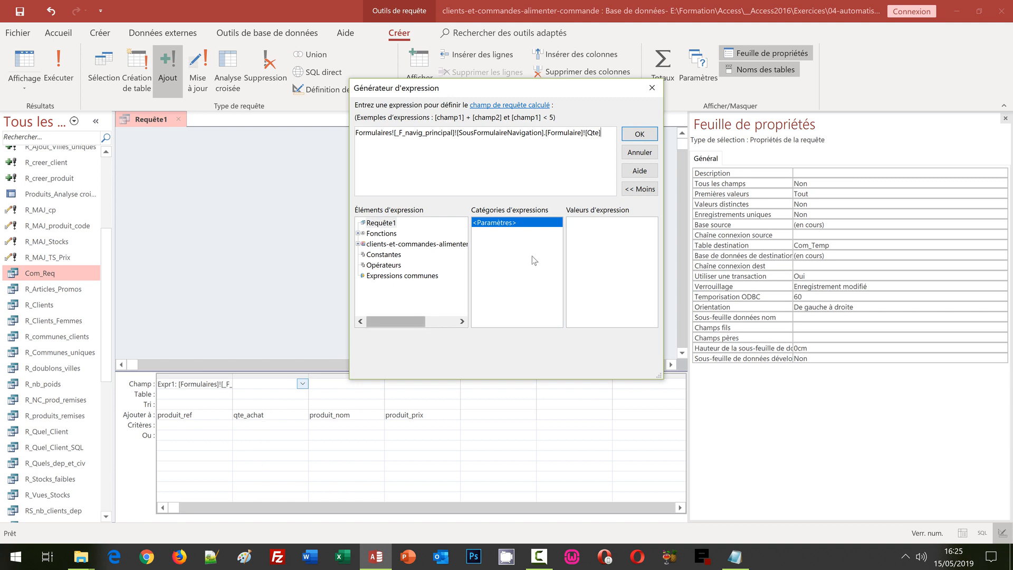
pyautogui.click(639, 134)
# Step: Build the third column from the form reference ending in [Designation]
pyautogui.rightClick(324, 384)
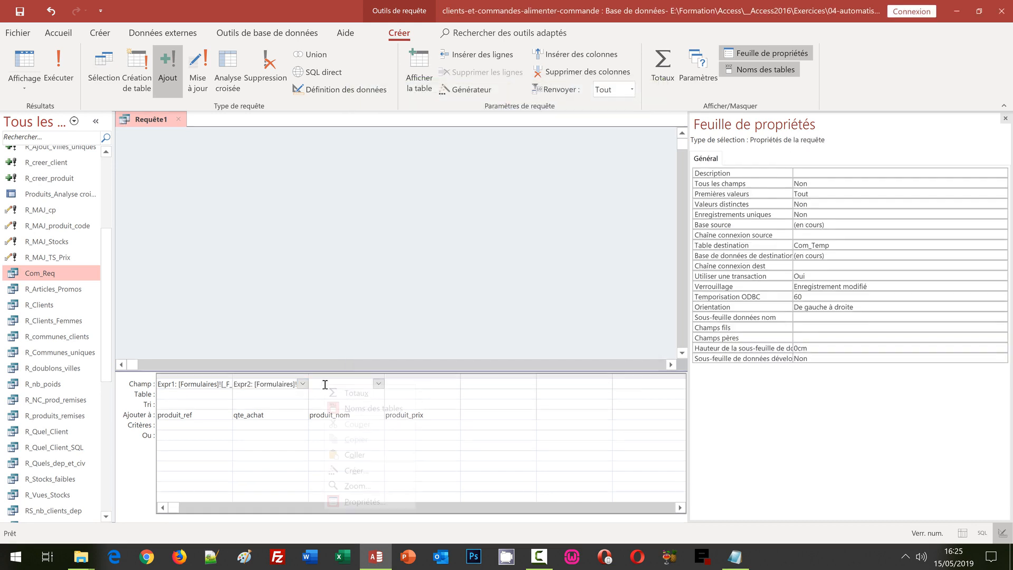
pyautogui.click(364, 470)
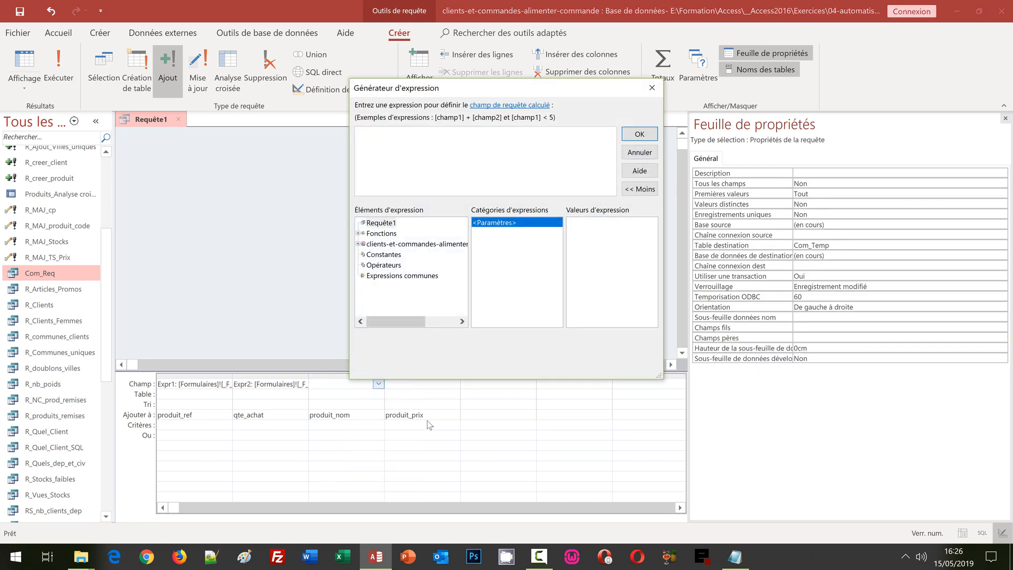
pyautogui.hotkey('ctrl', 'v')
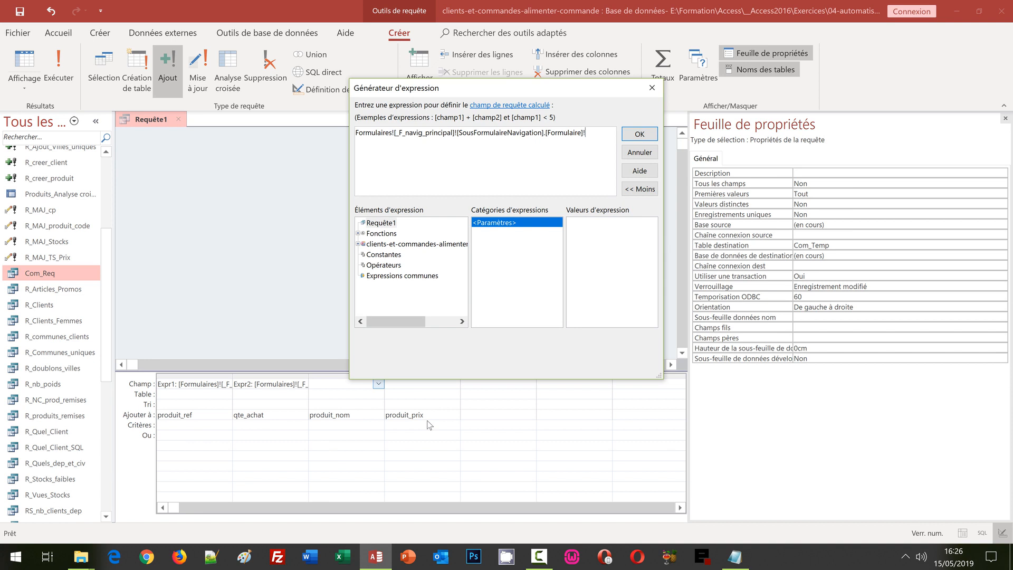
pyautogui.write('[Designation]')
pyautogui.click(640, 134)
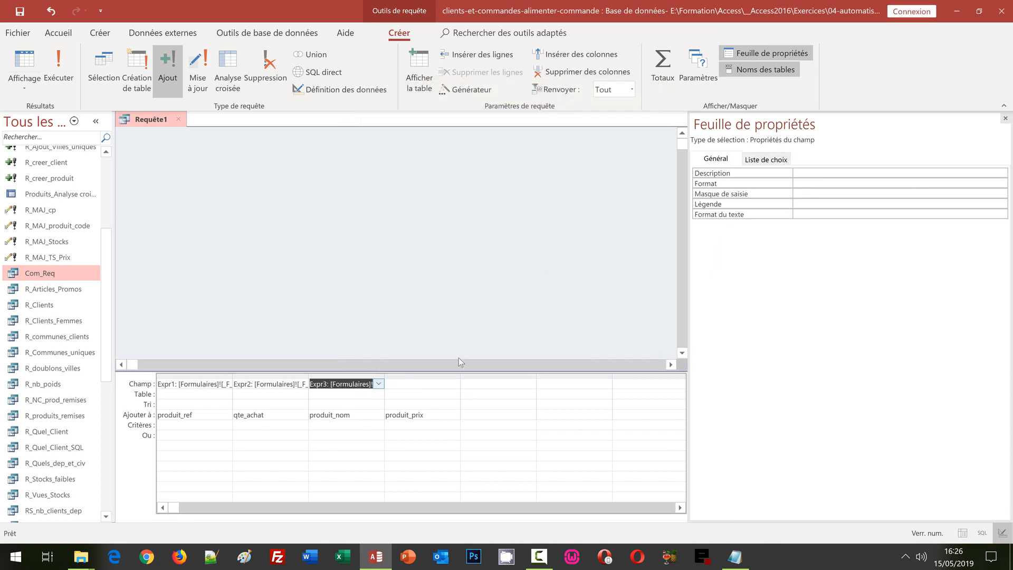
# Step: Build the fourth column from the form reference pointing to the Prix field
pyautogui.rightClick(404, 379)
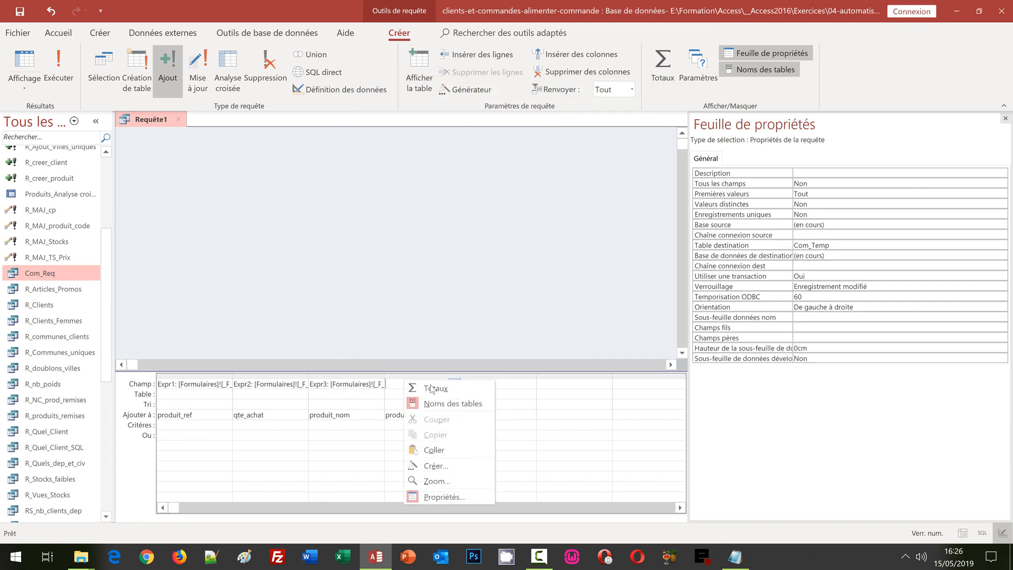
pyautogui.click(450, 469)
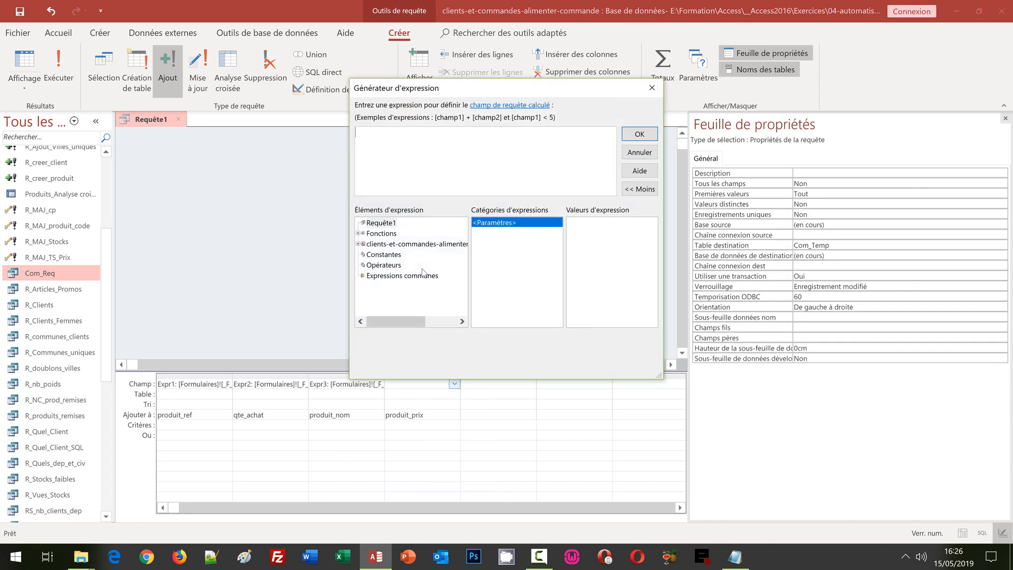
pyautogui.hotkey('ctrl', 'v')
pyautogui.write('[Prix')
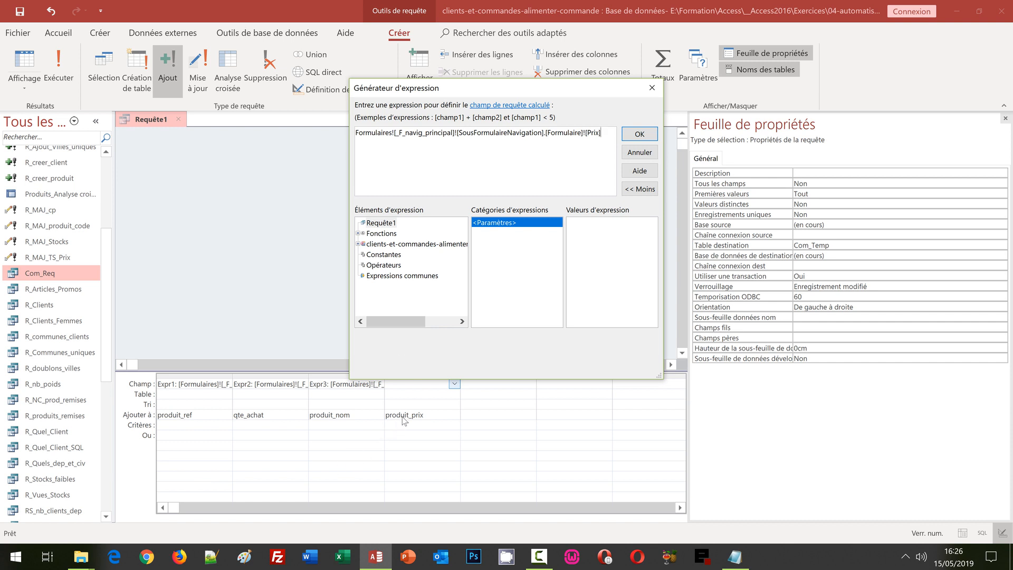
pyautogui.click(634, 135)
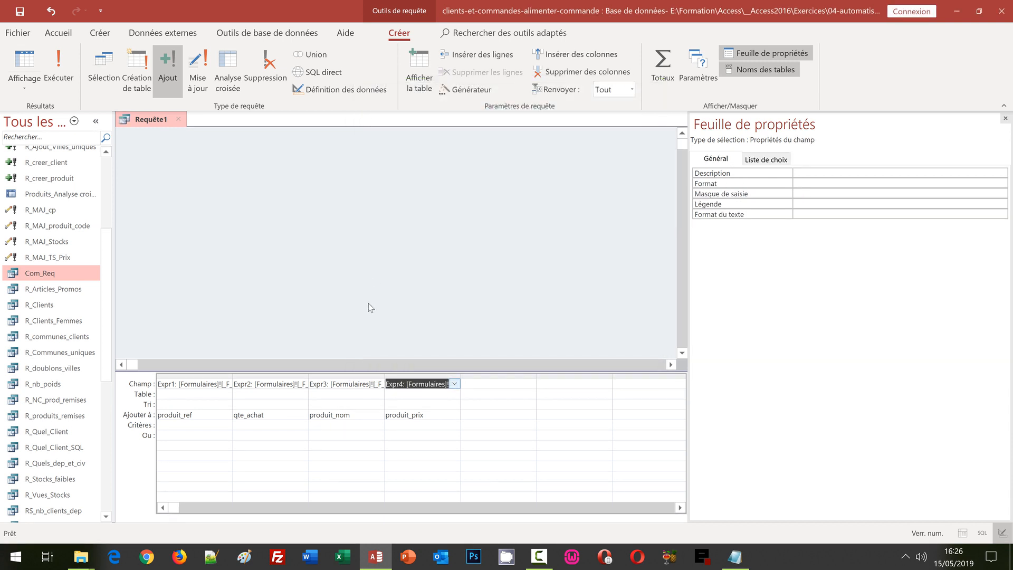
# Step: Save the append query as R_Ajout_Commande, close it, and select it in the queries list
pyautogui.hotkey('ctrl', 's')
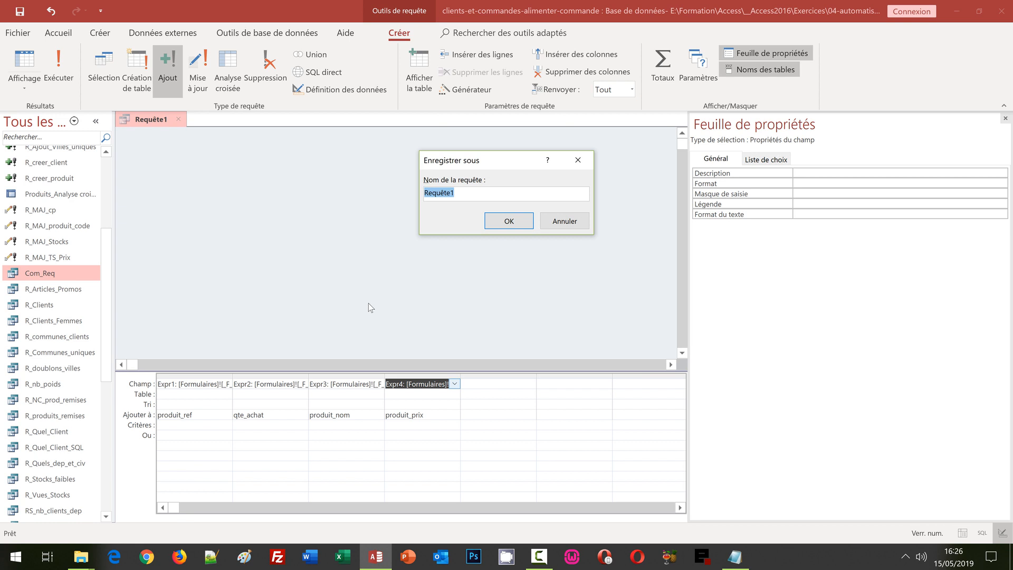
pyautogui.write('R_Ajout_Commande')
pyautogui.click(502, 222)
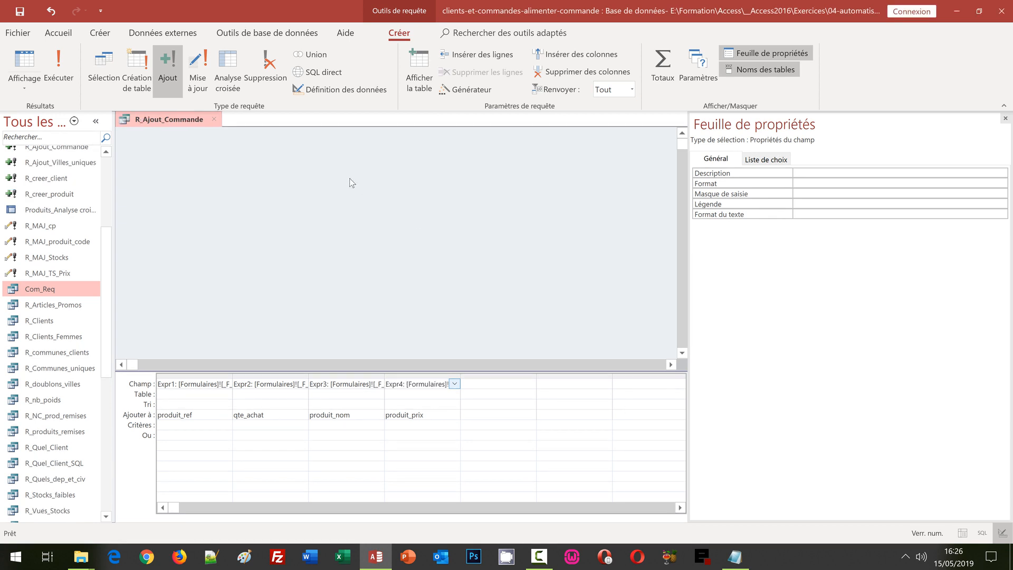
pyautogui.click(216, 119)
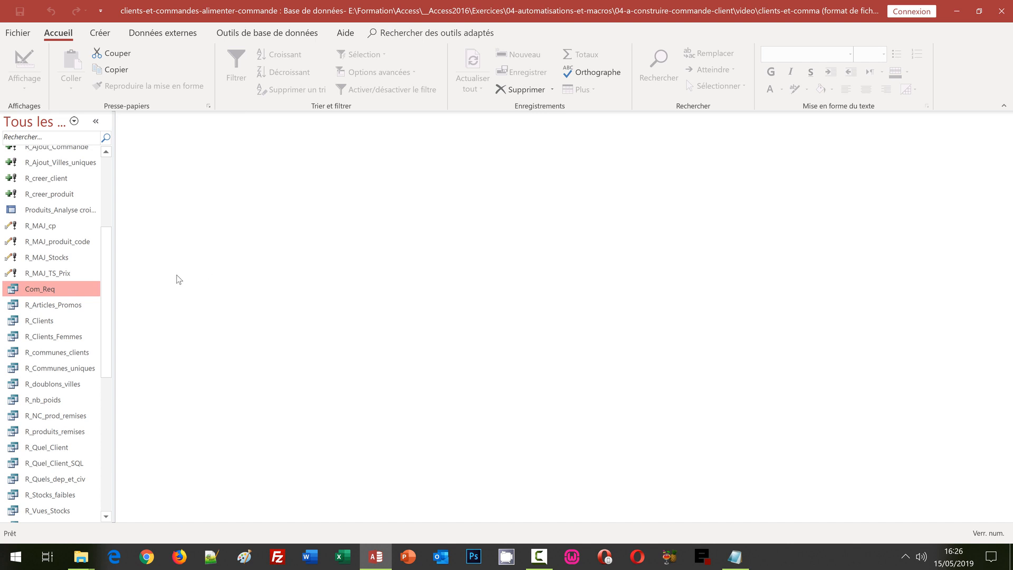
pyautogui.moveTo(109, 265); pyautogui.dragTo(111, 223)
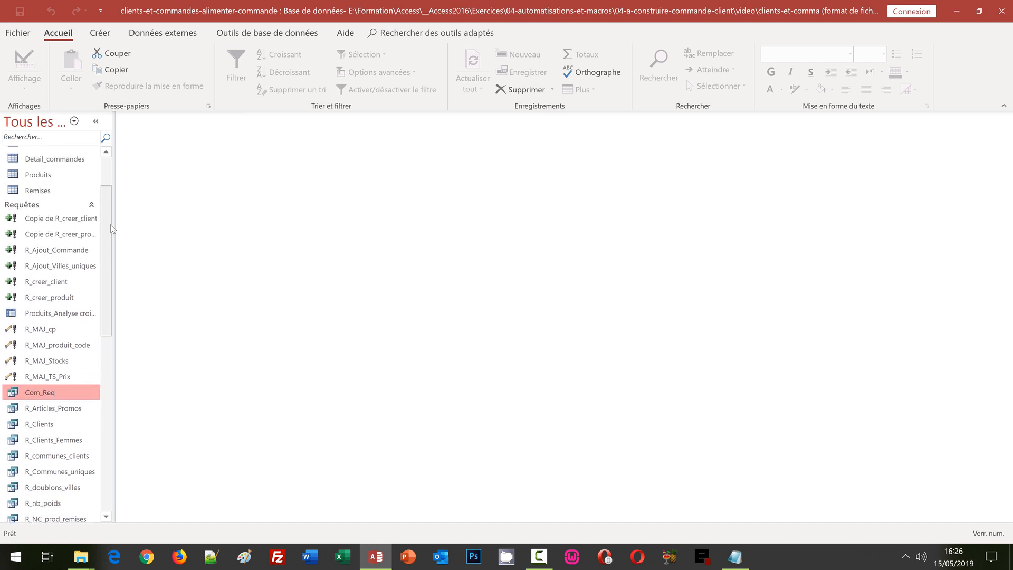
pyautogui.click(64, 253)
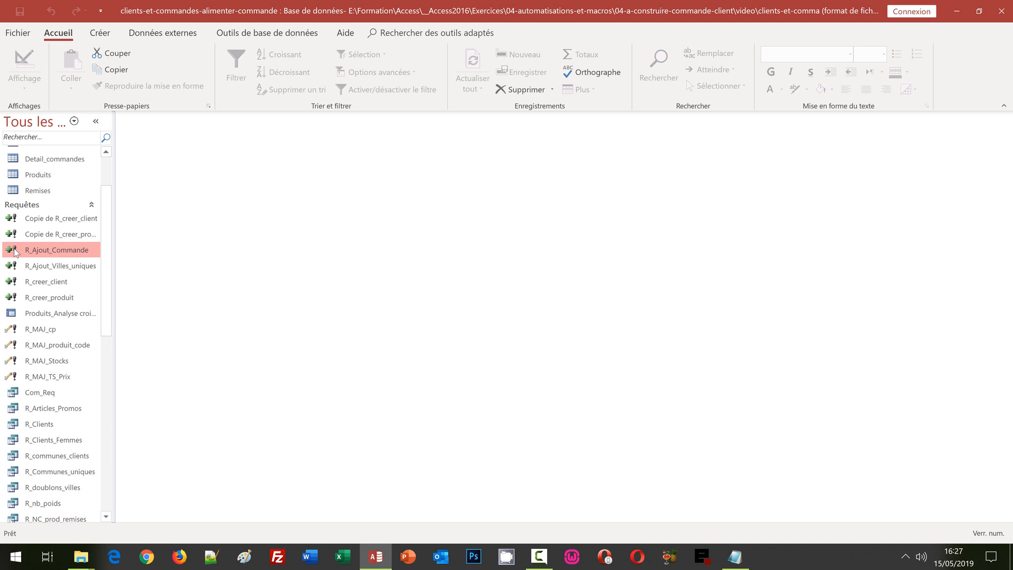
# Step: Open the F_Commandes form in Mode création
pyautogui.click(108, 397)
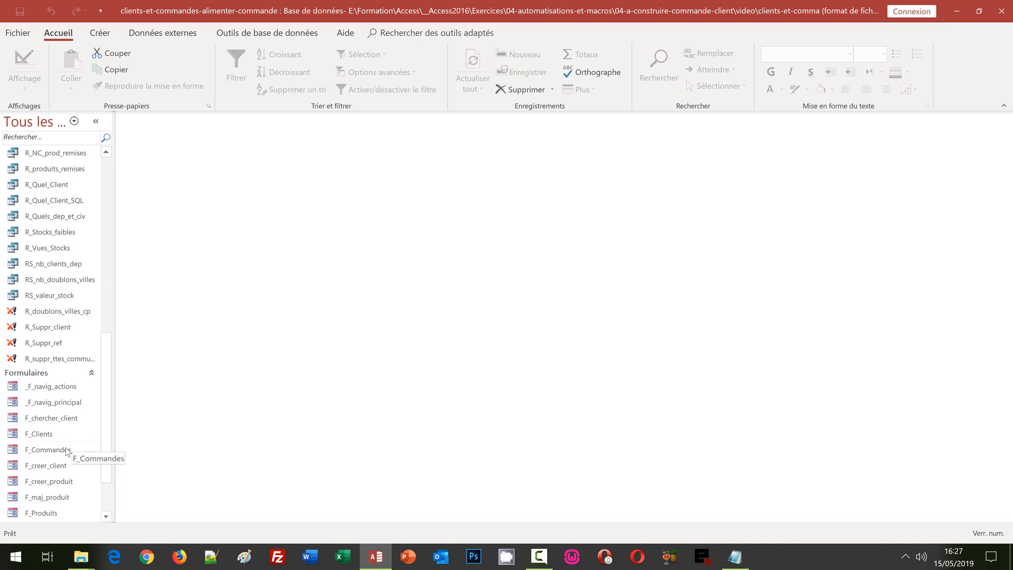
pyautogui.rightClick(64, 449)
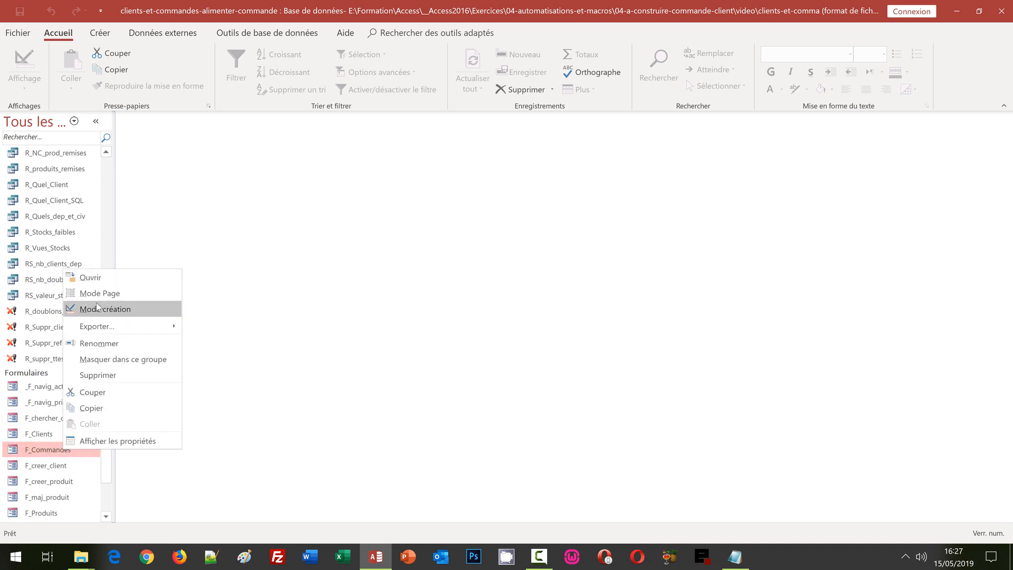
pyautogui.click(97, 306)
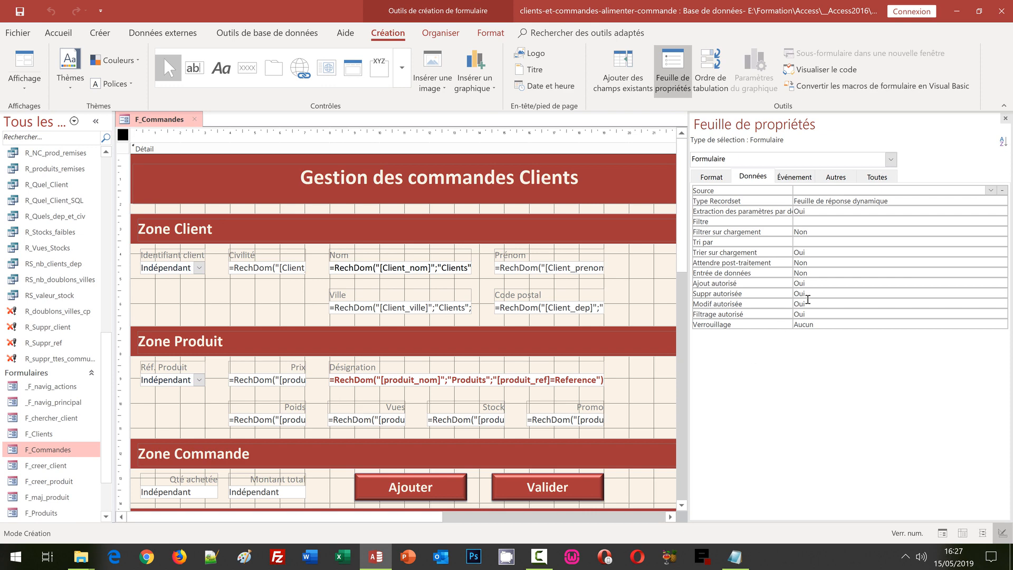
pyautogui.moveTo(682, 233); pyautogui.dragTo(686, 378)
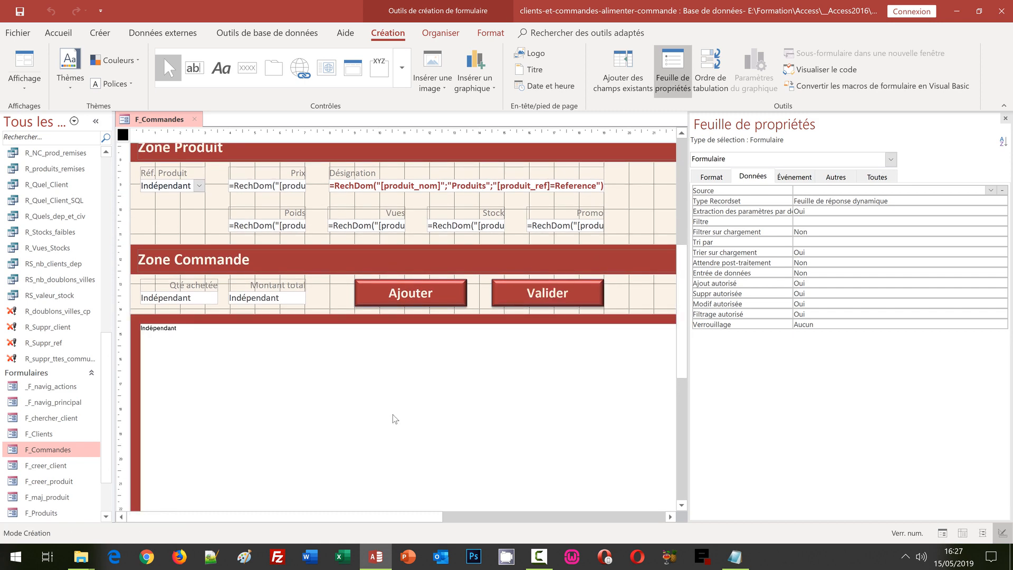
# Step: Create an embedded macro with Générateur de macro for the Ajouter button's Au clic event
pyautogui.click(418, 292)
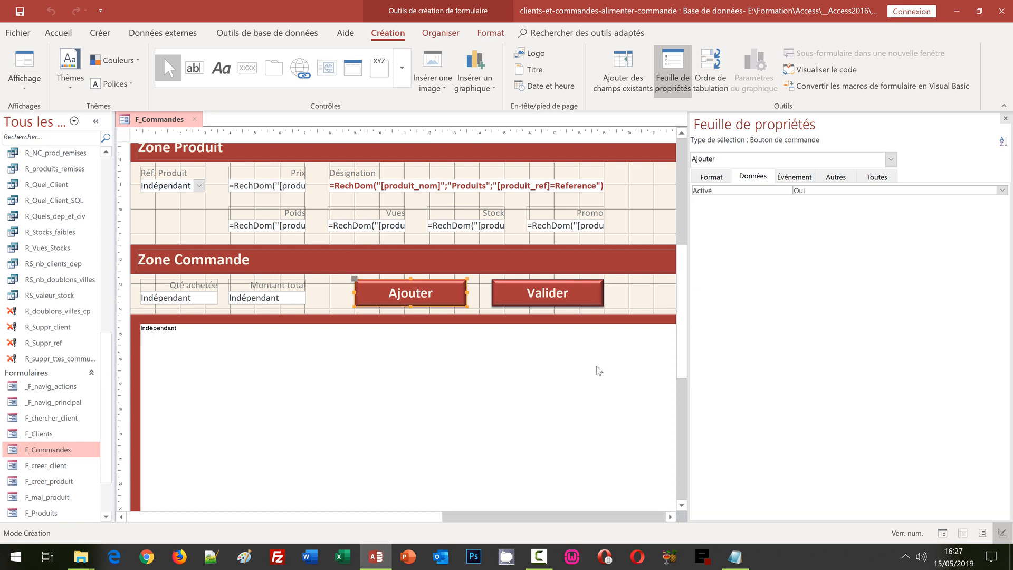
pyautogui.click(794, 177)
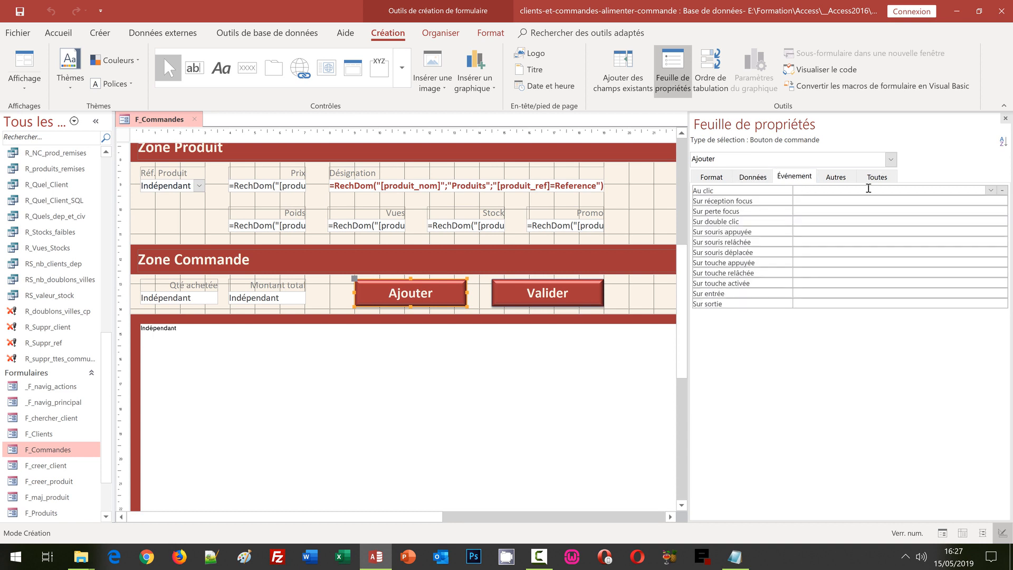
pyautogui.click(872, 190)
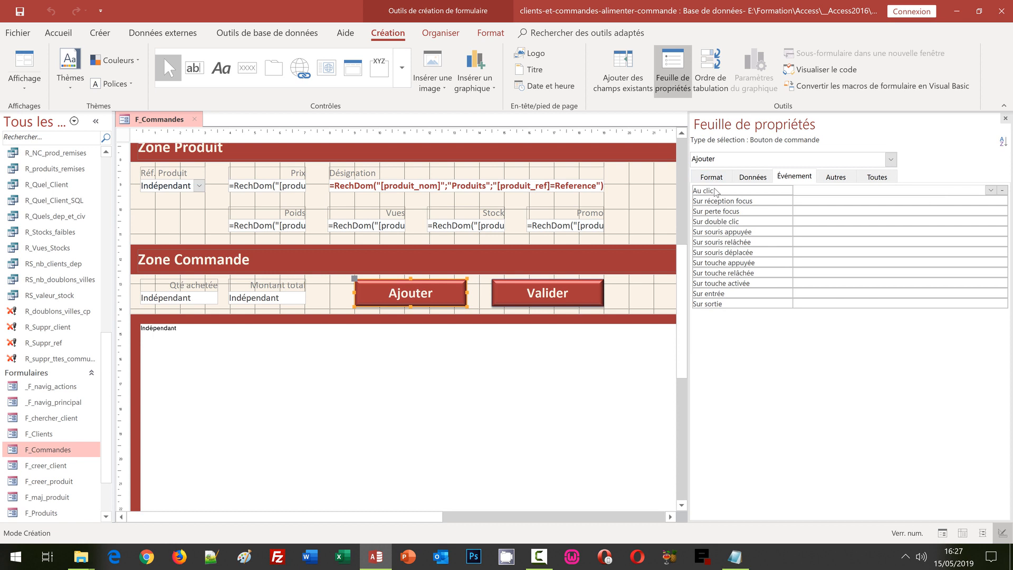
pyautogui.click(1002, 192)
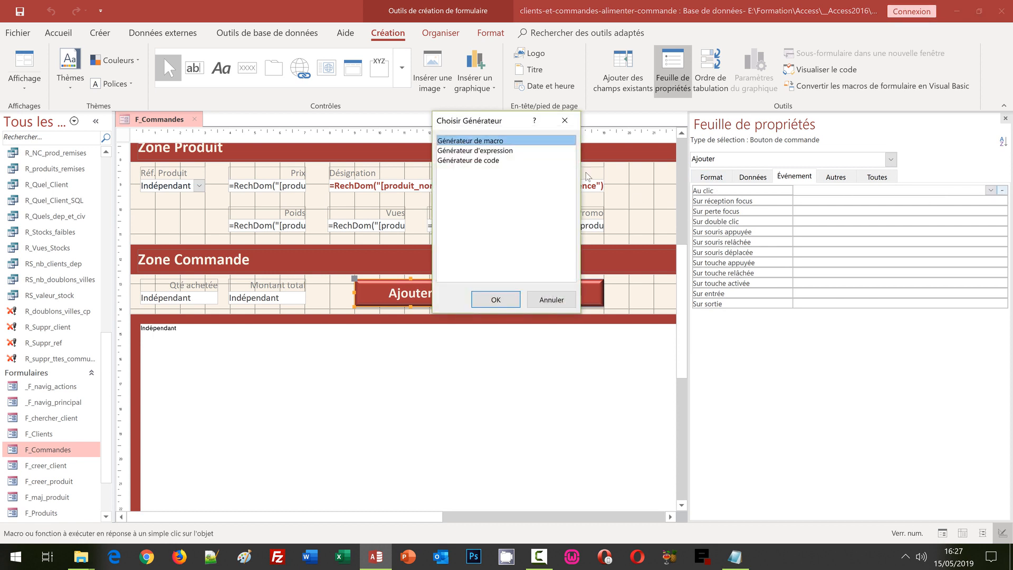
pyautogui.moveTo(391, 112); pyautogui.dragTo(375, 99)
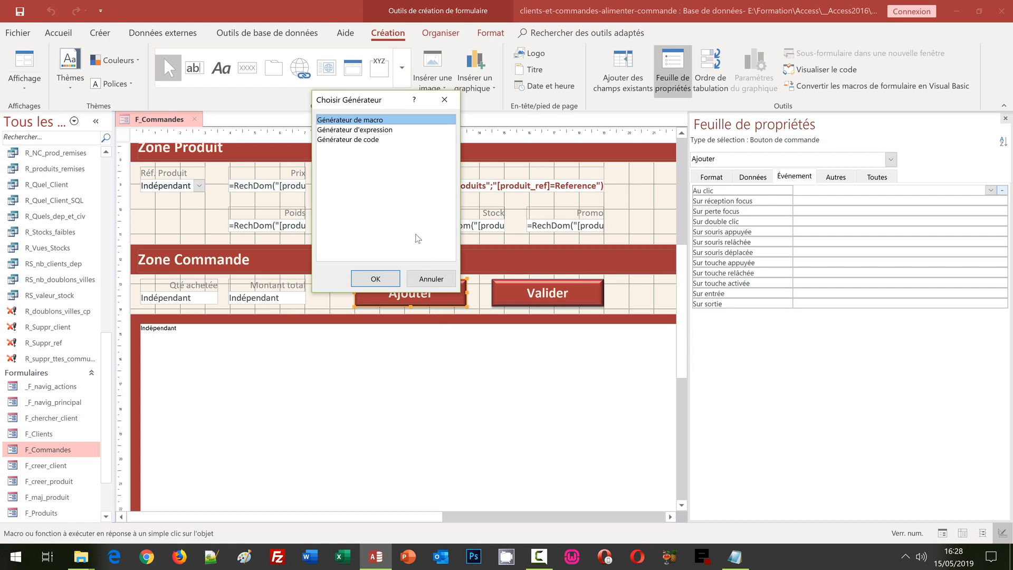
pyautogui.click(372, 278)
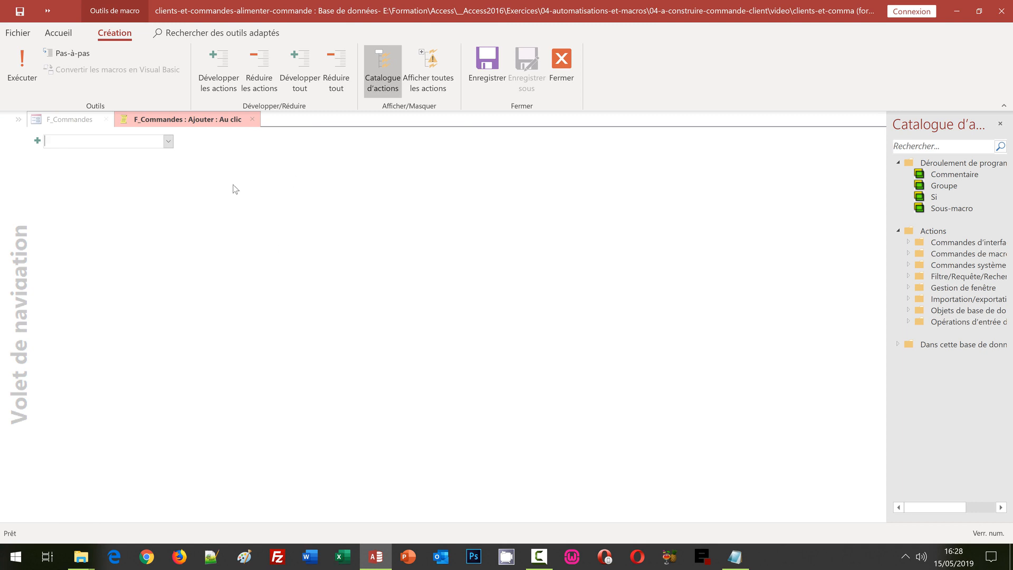
# Step: Show all actions, add Avertissements set to Non, and insert an empty Si block
pyautogui.click(169, 143)
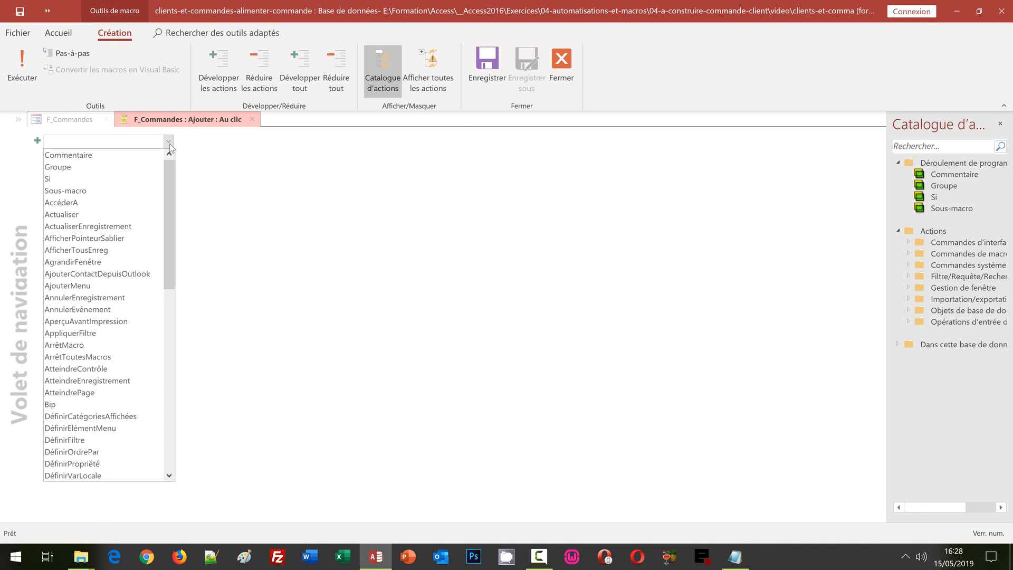
pyautogui.click(351, 186)
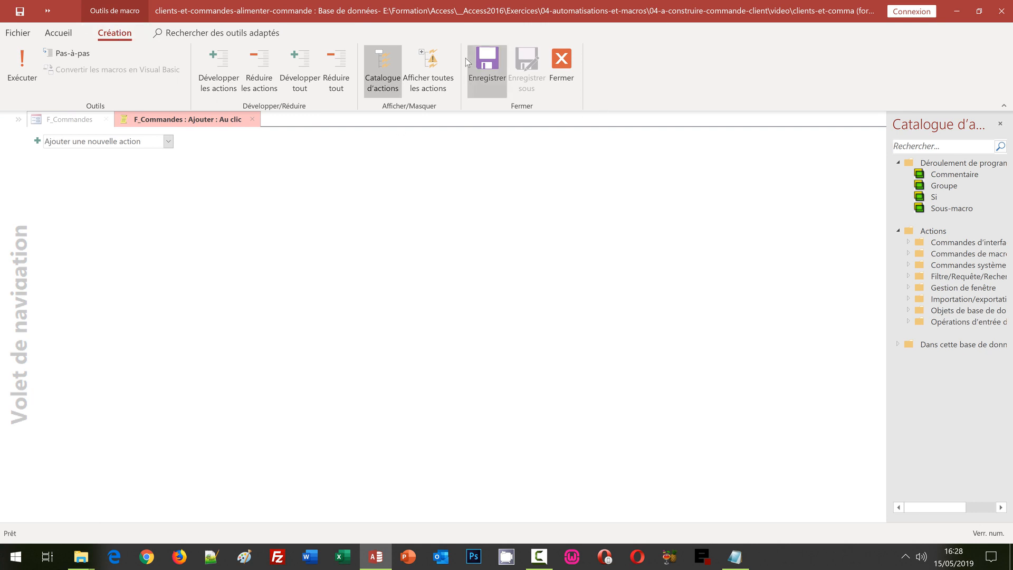
pyautogui.click(438, 65)
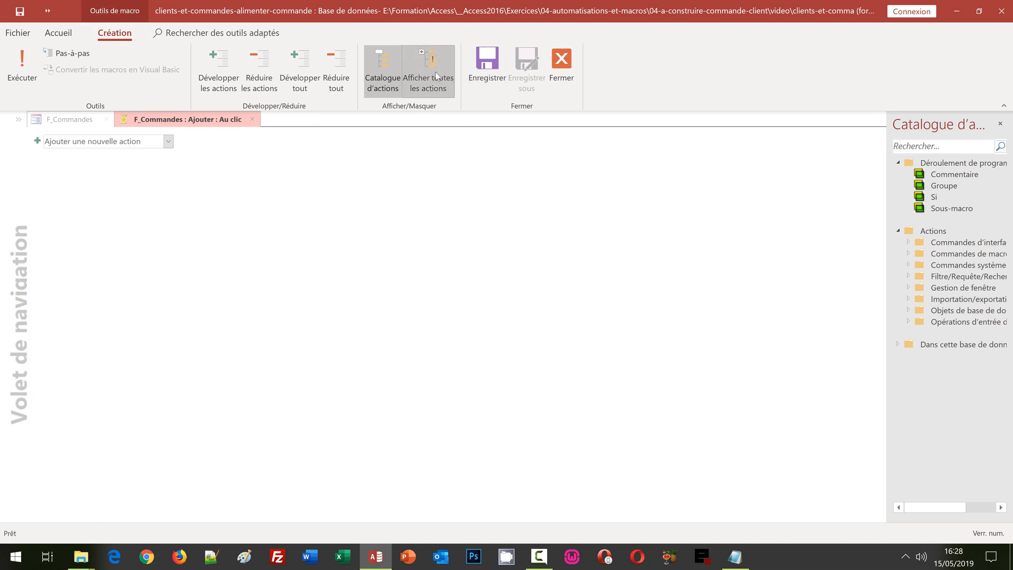
pyautogui.click(169, 143)
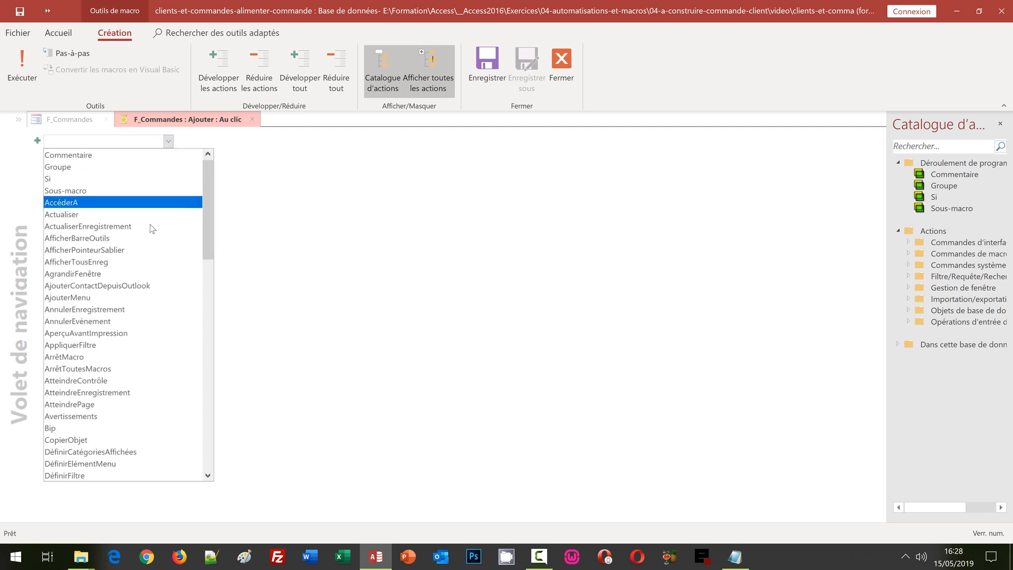
pyautogui.click(103, 416)
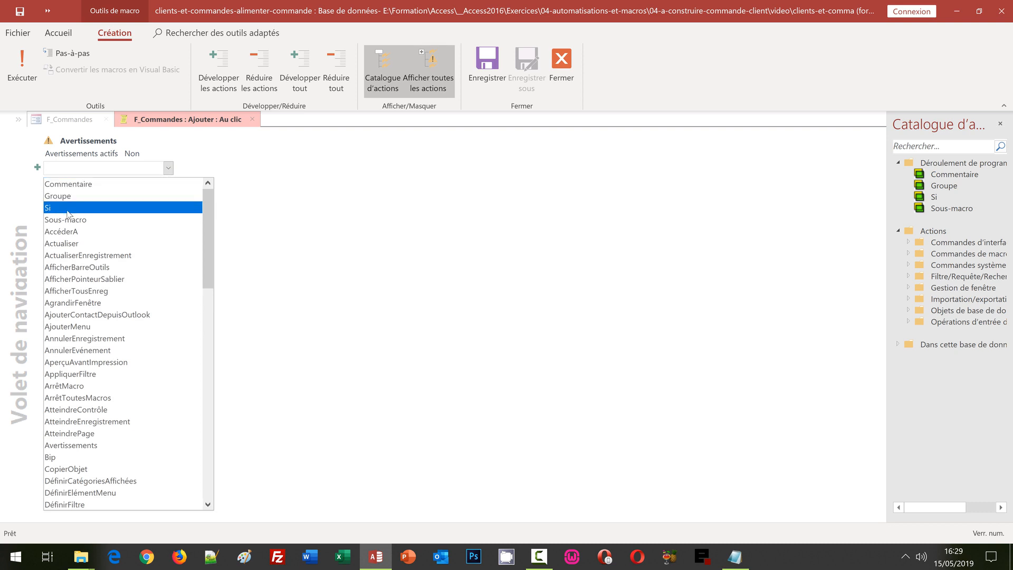
pyautogui.click(63, 208)
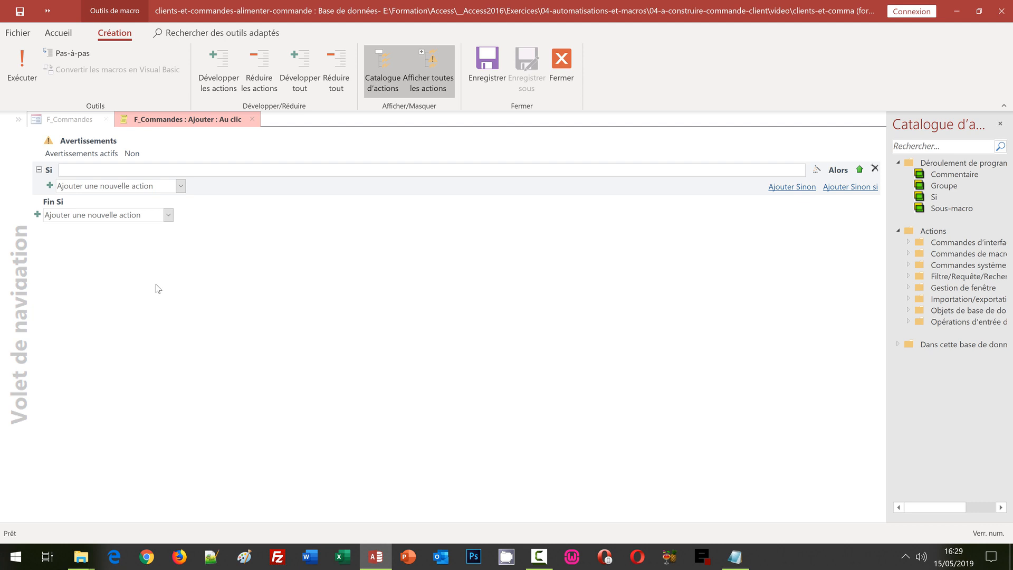
# Step: Enter the Si condition [Reference]<>"" Et [Qte]<>""
pyautogui.click(208, 265)
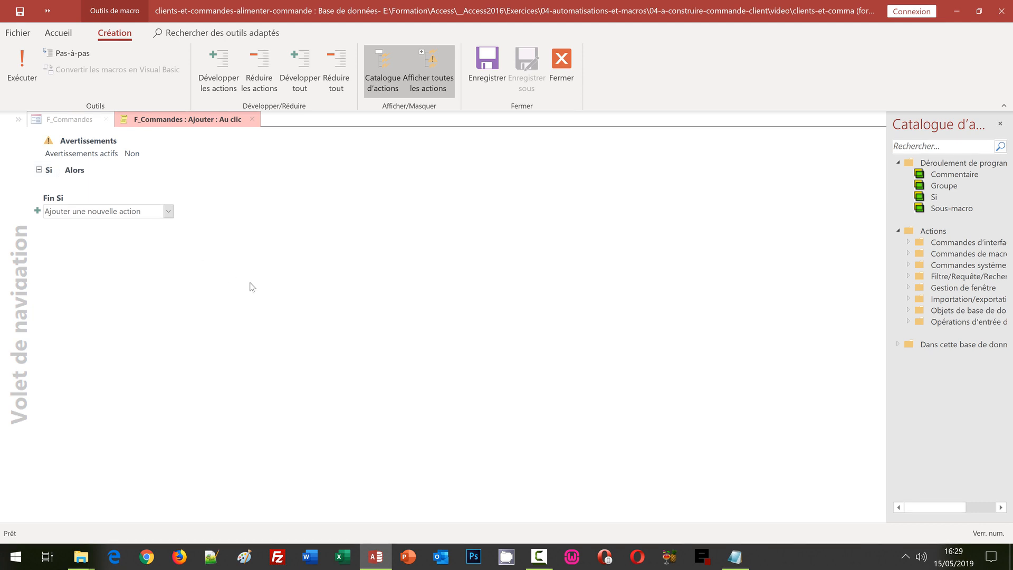
pyautogui.click(136, 170)
pyautogui.click(141, 170)
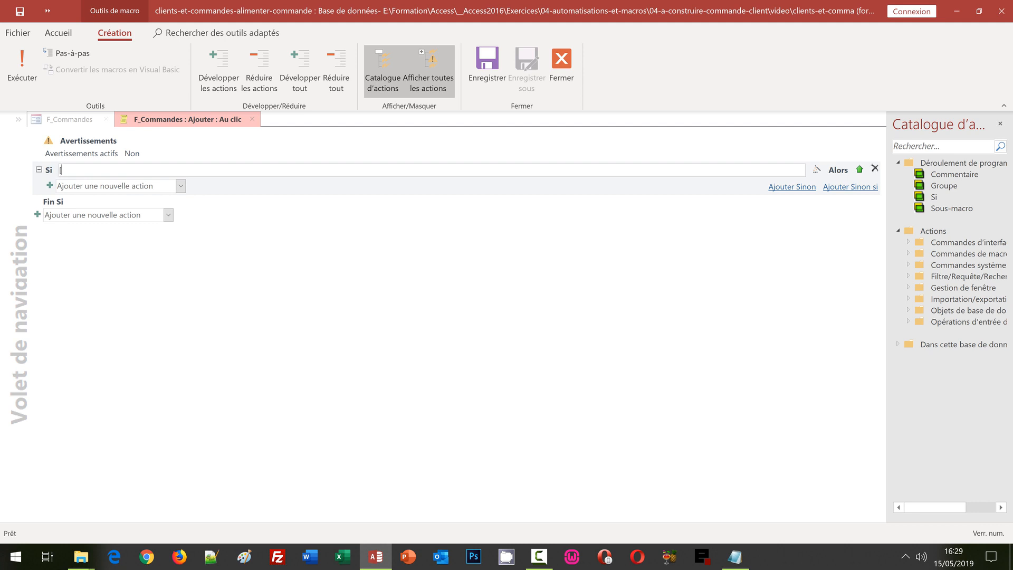
pyautogui.write('[Refer')
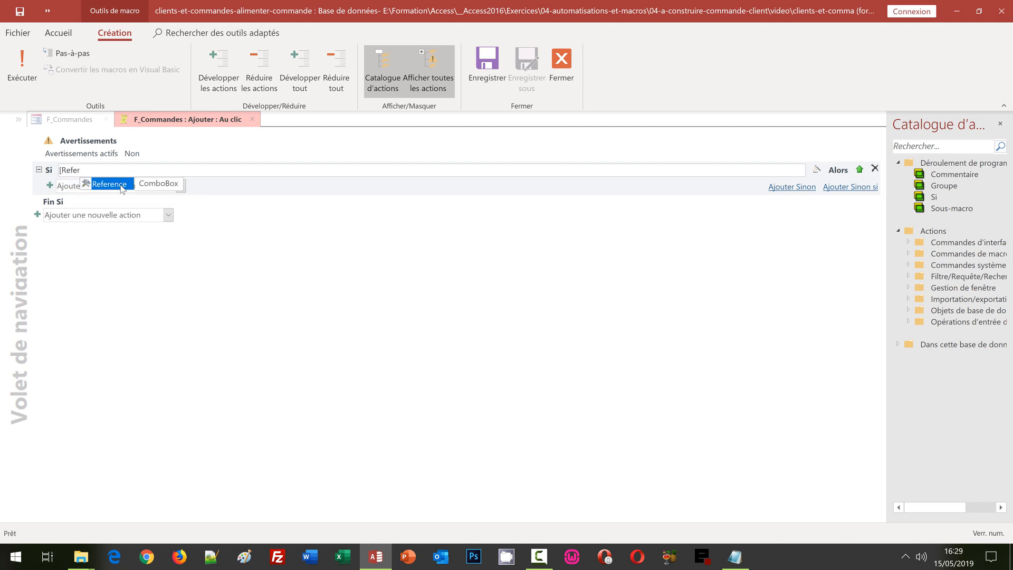
pyautogui.doubleClick(121, 188)
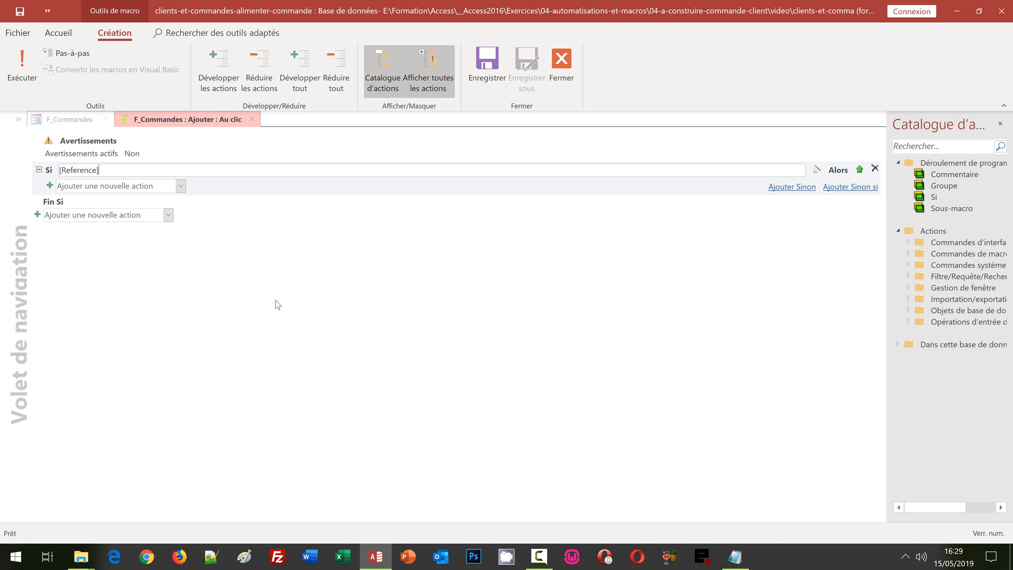
pyautogui.write('<>""')
pyautogui.write('Et [Qte')
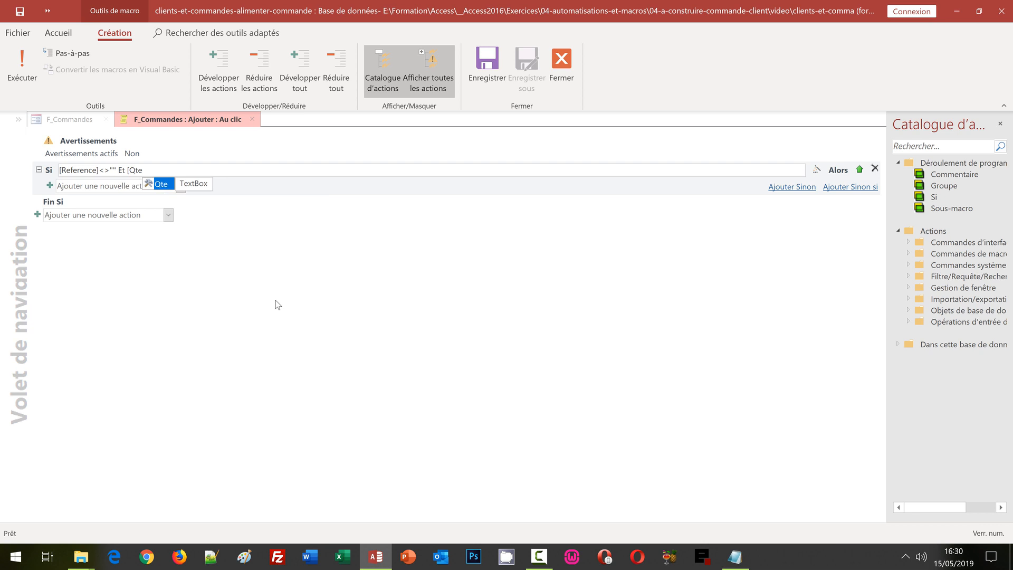
pyautogui.write(']')
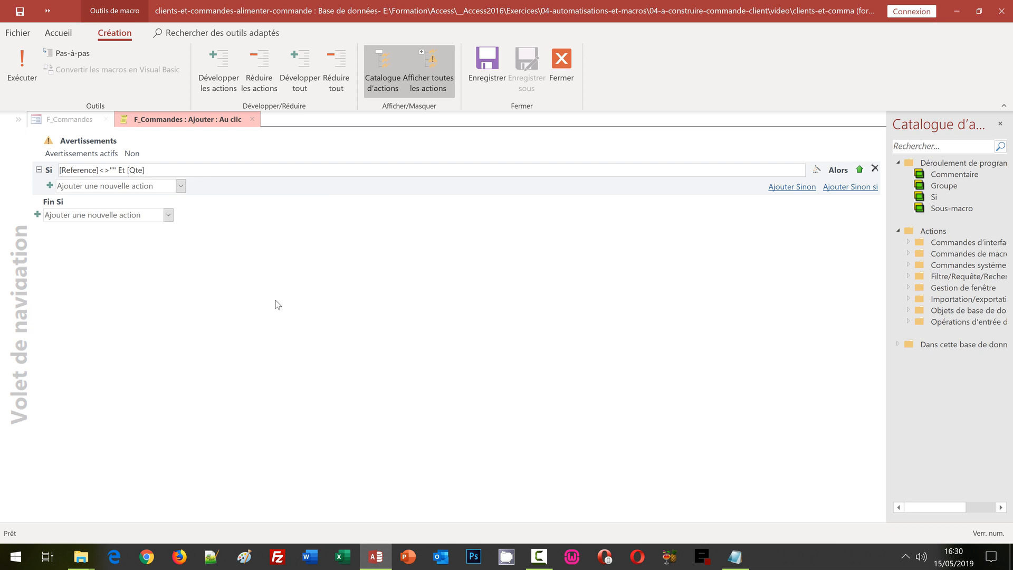
pyautogui.write('<>""')
pyautogui.click(180, 186)
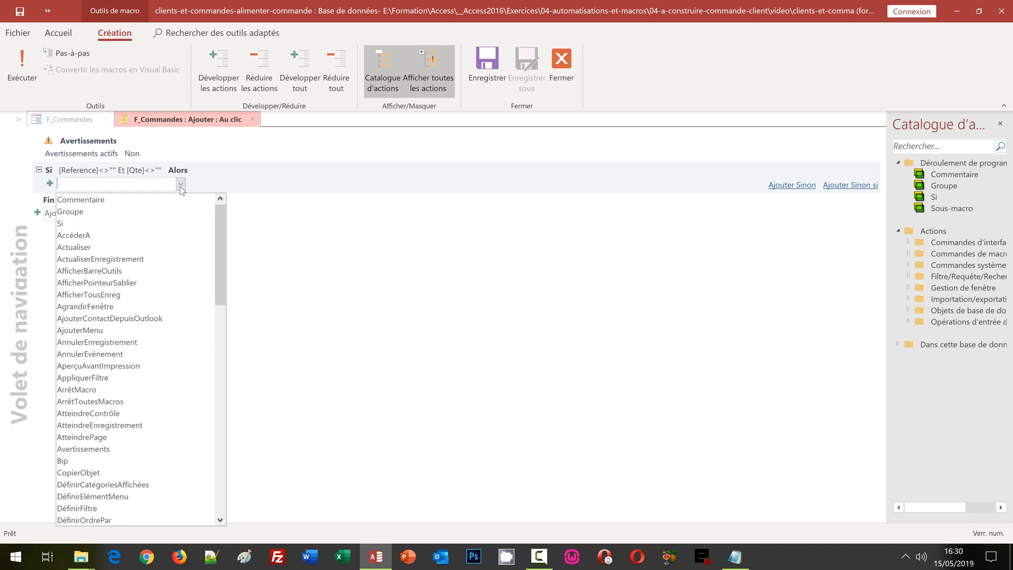
# Step: Add an OuvrirRequête action running R_Ajout_Commande with Mode Données set to Lecture seule
pyautogui.write('OuvrirRequête')
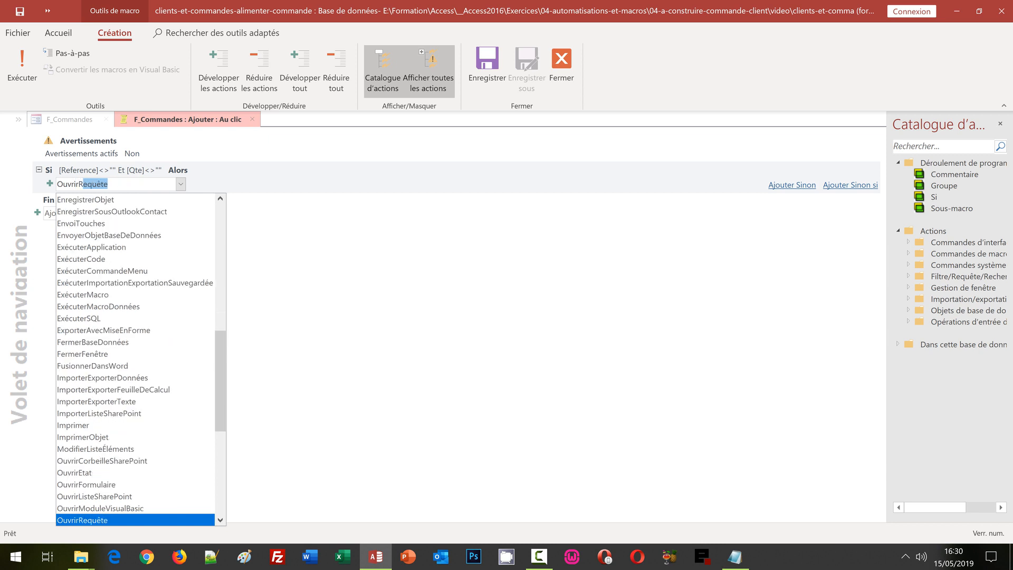
pyautogui.press('Return')
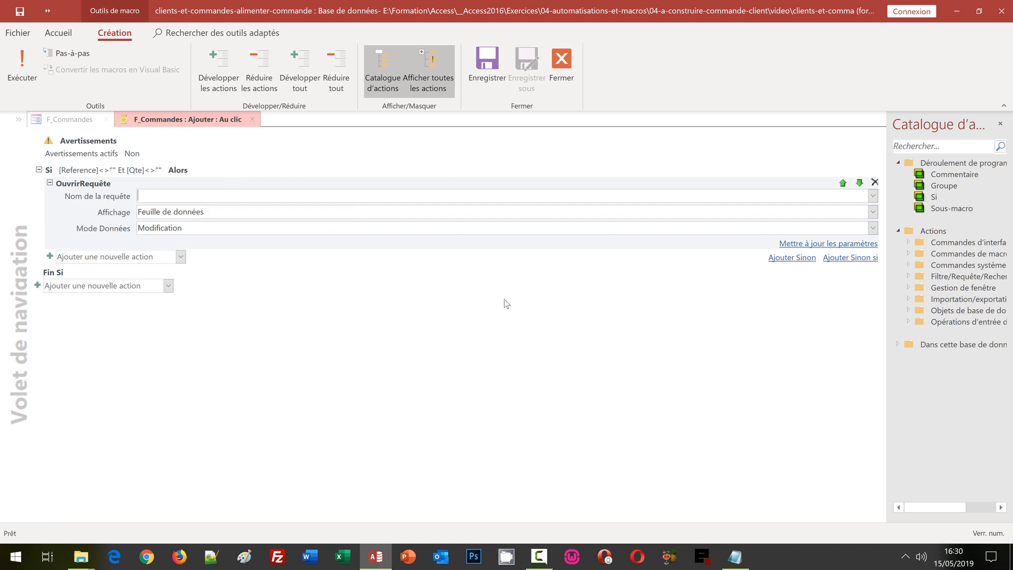
pyautogui.click(873, 196)
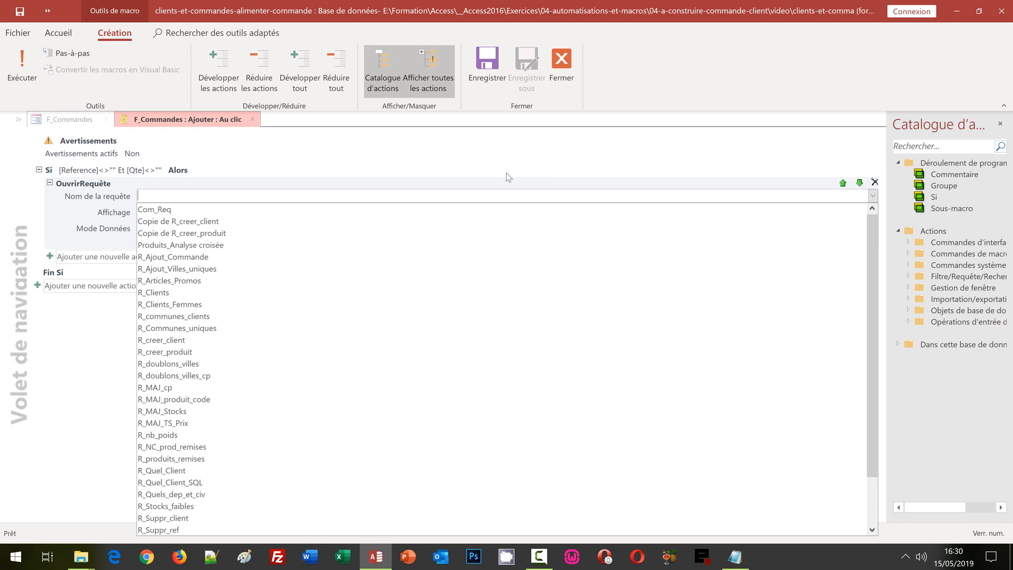
pyautogui.click(175, 257)
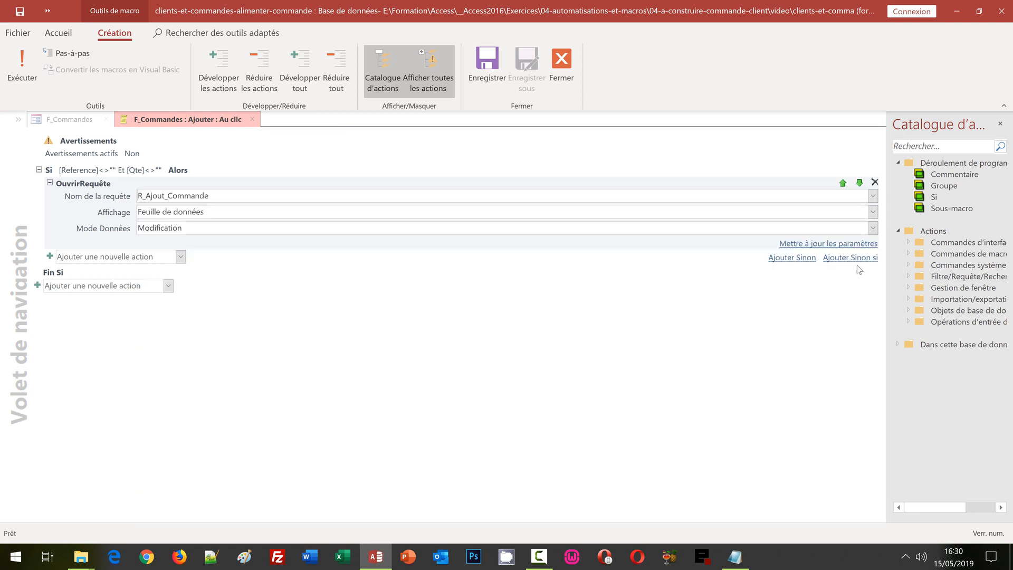
pyautogui.click(873, 228)
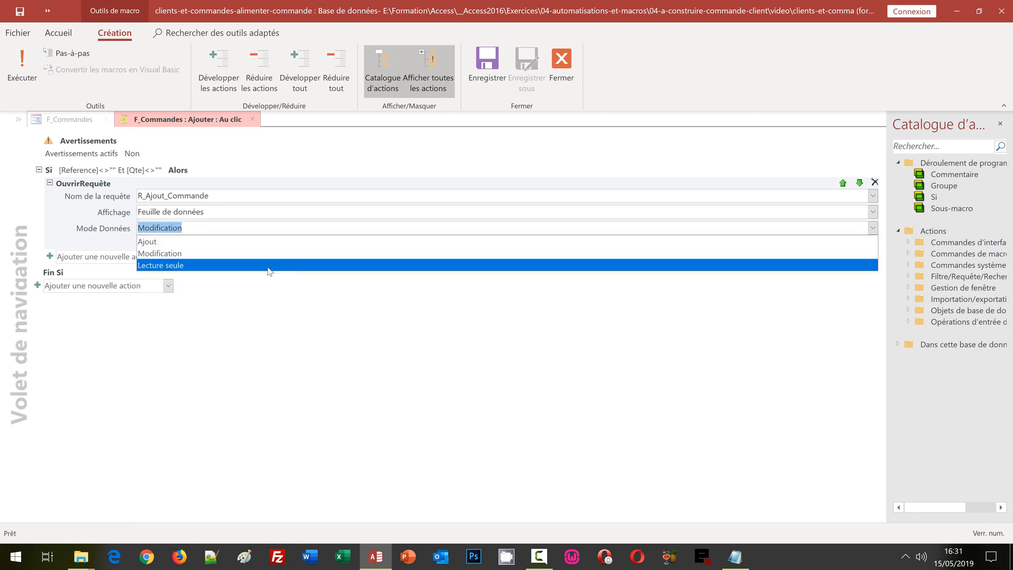
pyautogui.click(253, 265)
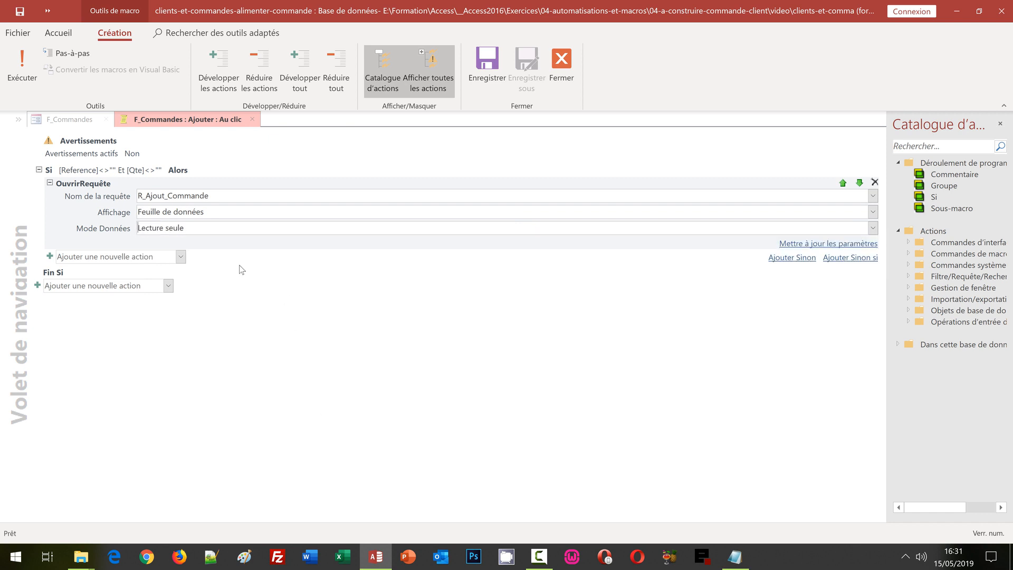
pyautogui.click(181, 257)
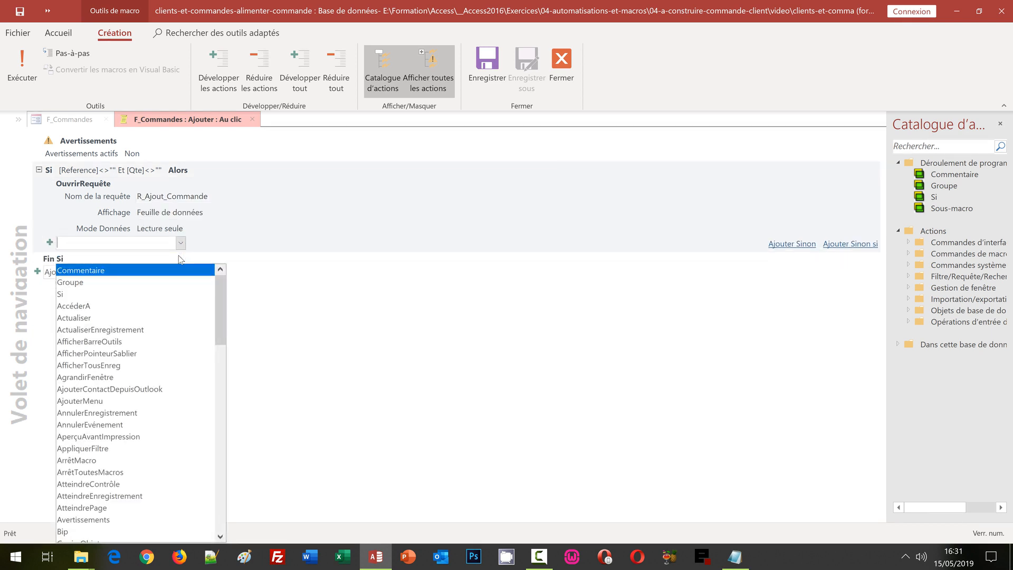
# Step: Add an AfficherTousEnreg action after the query, then an empty Sinon branch
pyautogui.write('AfficherTousEnreg')
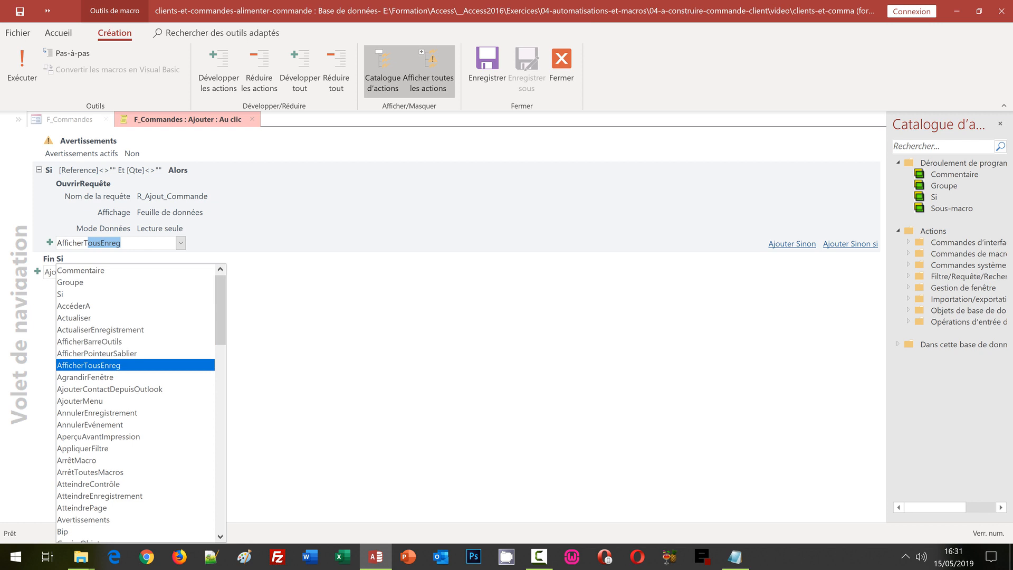
pyautogui.press('Return')
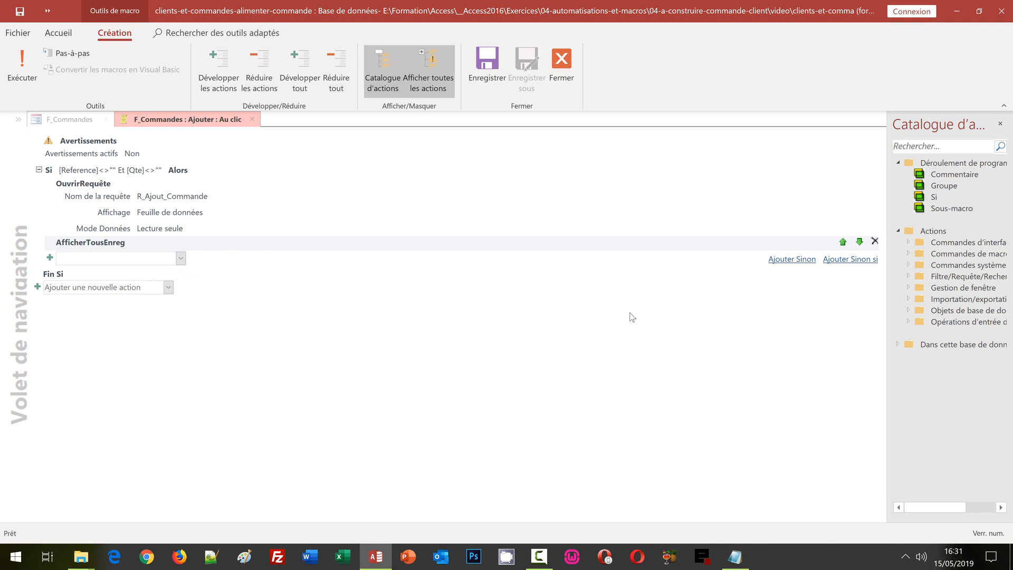
pyautogui.click(798, 261)
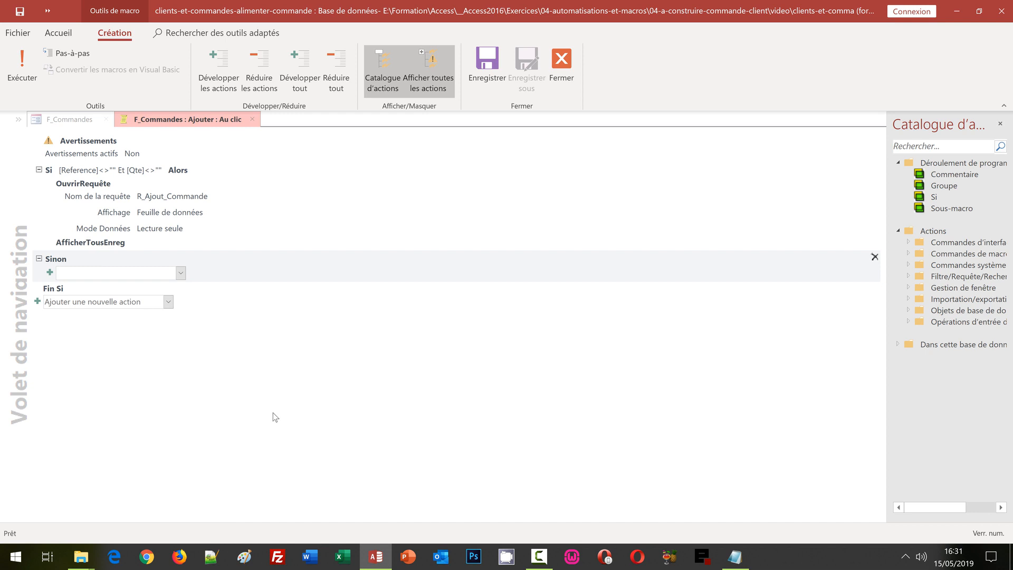
# Step: In Sinon, add a ZoneMessage reading 'Une référence et une quantité doivent être désignées'
pyautogui.click(181, 273)
pyautogui.write('ZoneMessage')
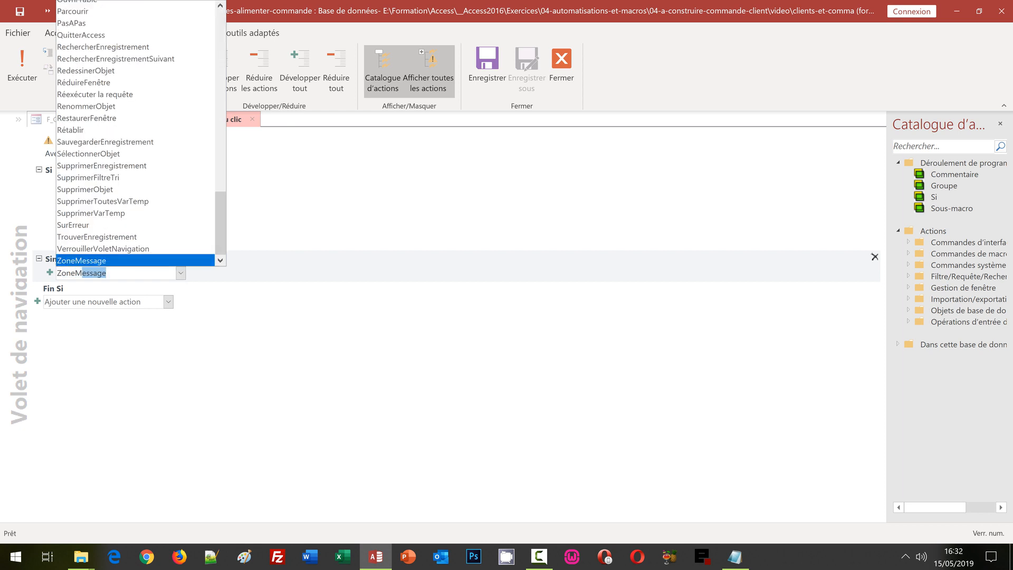
pyautogui.press('Return')
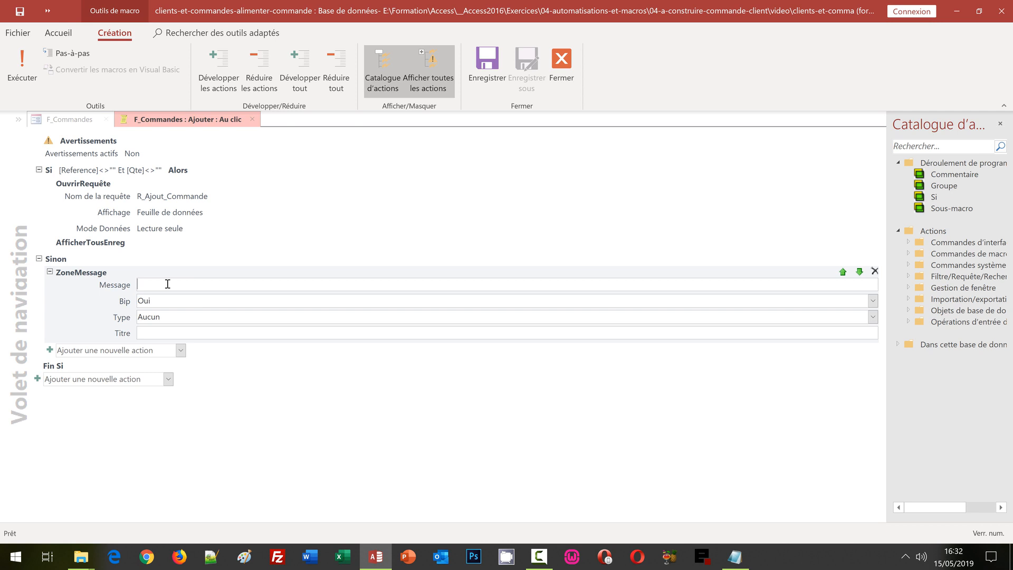
pyautogui.click(167, 284)
pyautogui.write('Une référence er')
pyautogui.press('BackSpace')
pyautogui.write('t une quantité doivent êt')
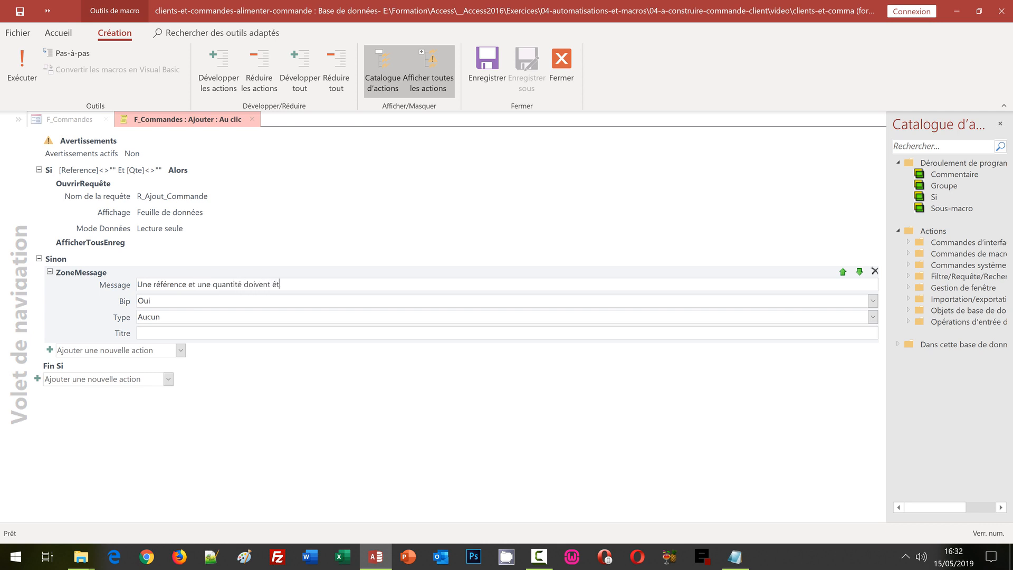
pyautogui.write('re désignées')
# Step: Set the message's Bip to Non and Titre to Erreur, then close the macro
pyautogui.click(873, 301)
pyautogui.click(194, 336)
pyautogui.write('Erreur')
pyautogui.click(238, 414)
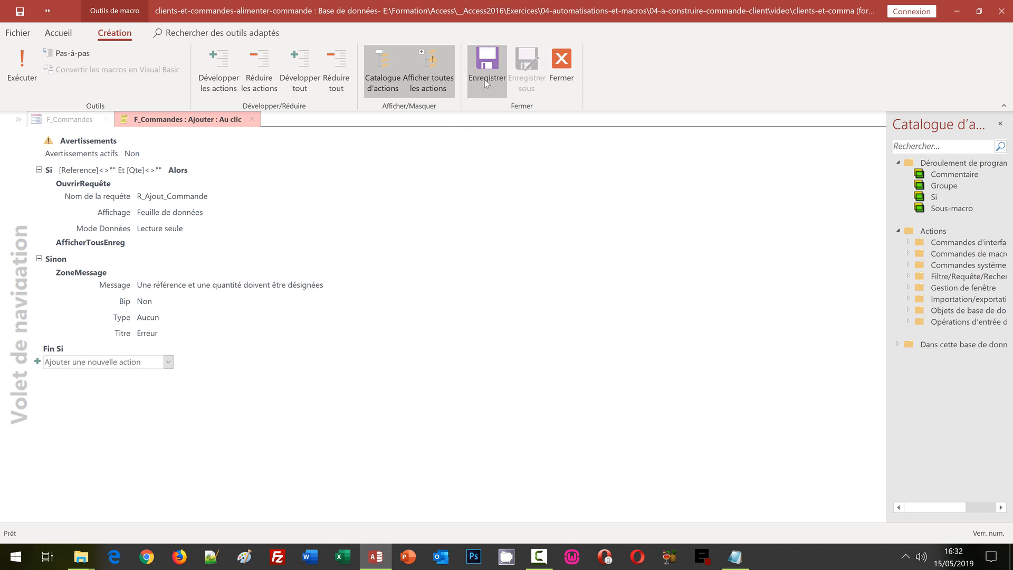
pyautogui.click(563, 74)
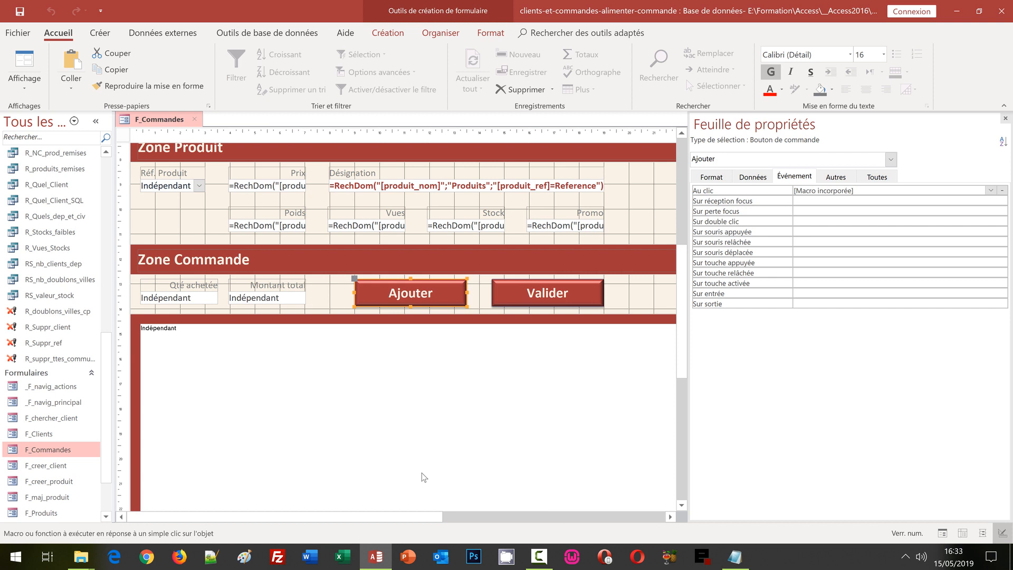
# Step: Set the subform's Objet source to Requête.Com_Req, then save and close F_Commandes
pyautogui.click(410, 379)
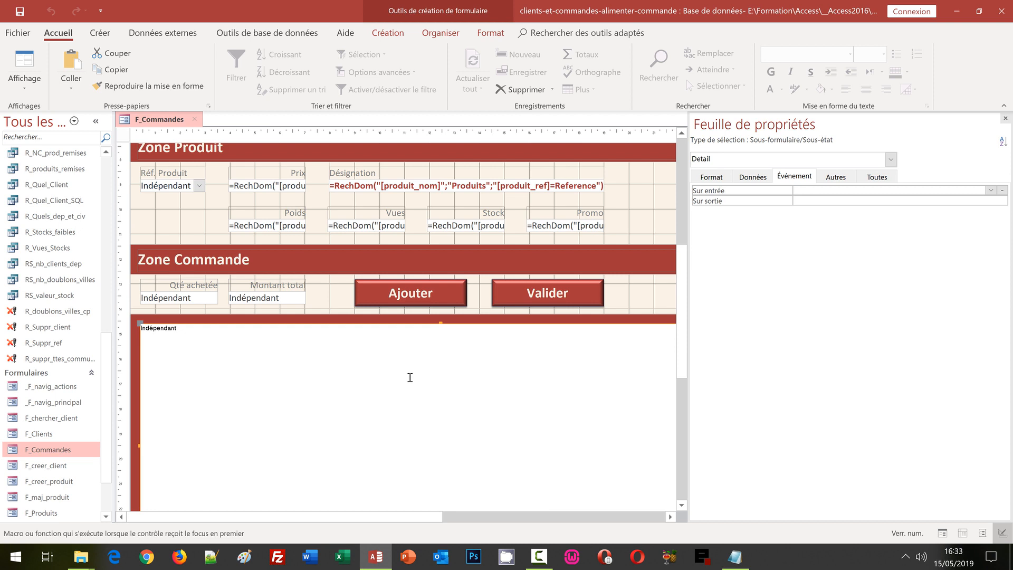
pyautogui.click(751, 177)
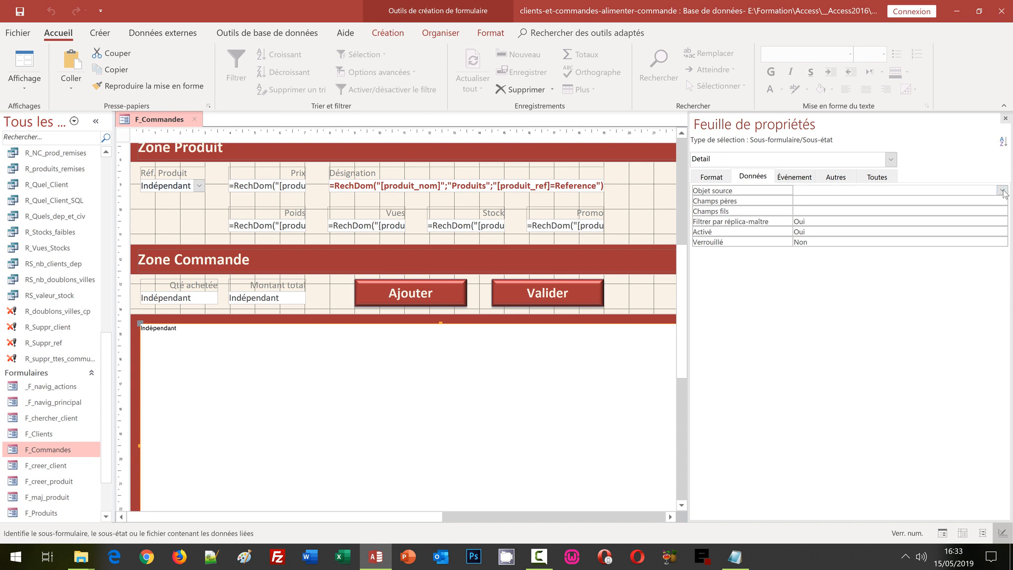
pyautogui.click(1001, 191)
pyautogui.click(1001, 332)
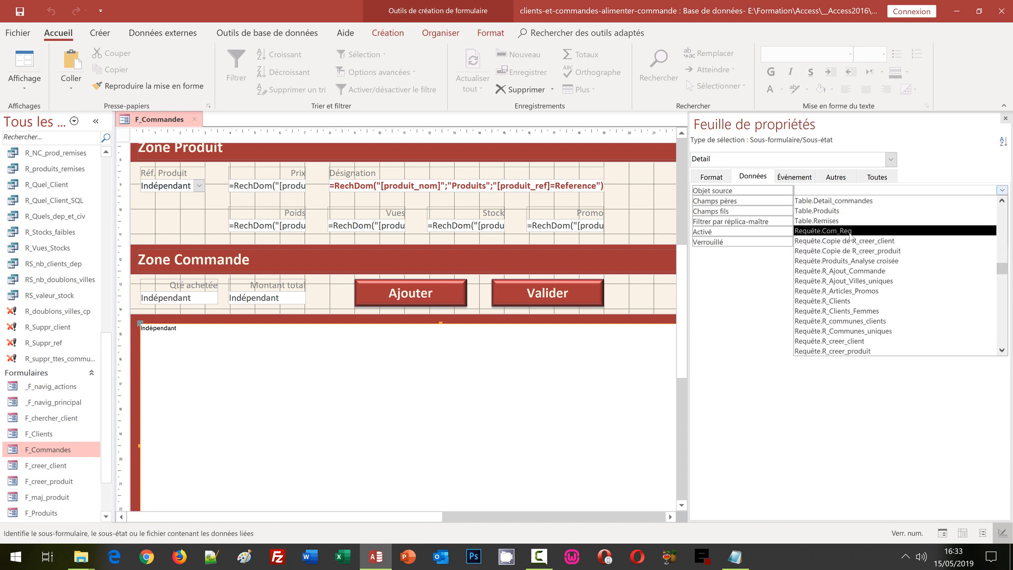
pyautogui.click(850, 231)
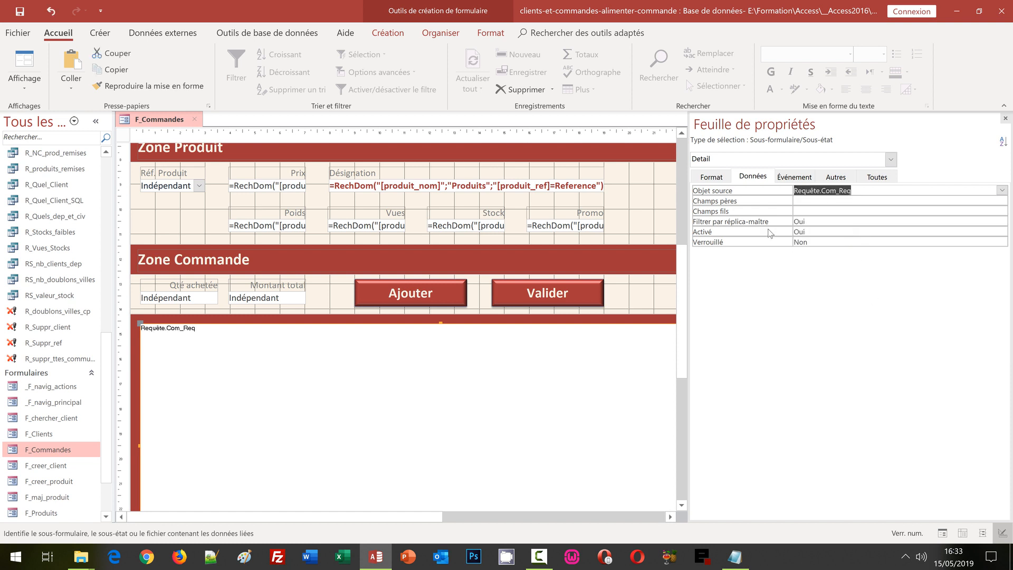
pyautogui.click(21, 11)
pyautogui.click(198, 123)
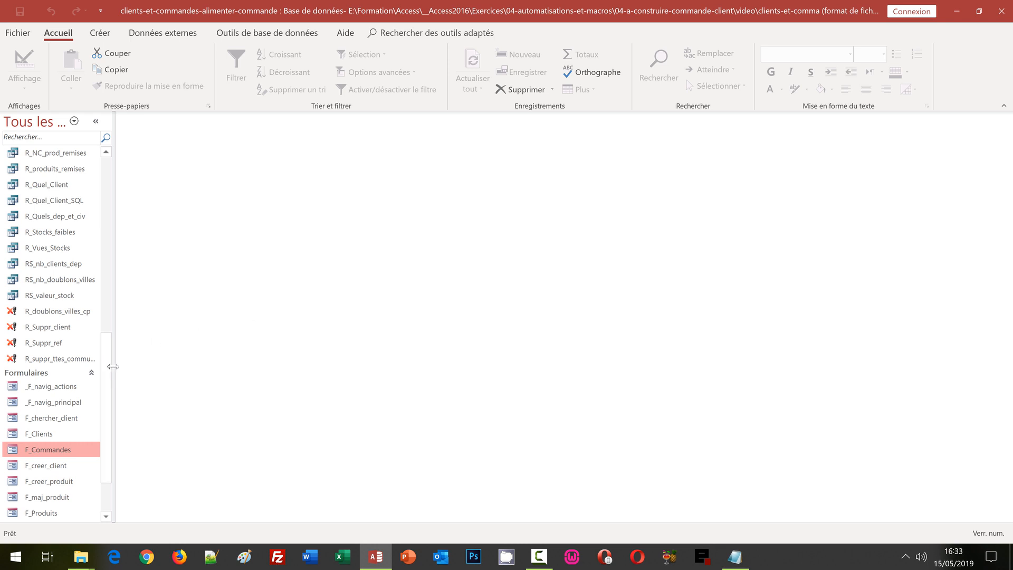
# Step: On _F_navig_principal's Facturation page, add 2 × 3062VTN-46 for client 6
pyautogui.doubleClick(64, 403)
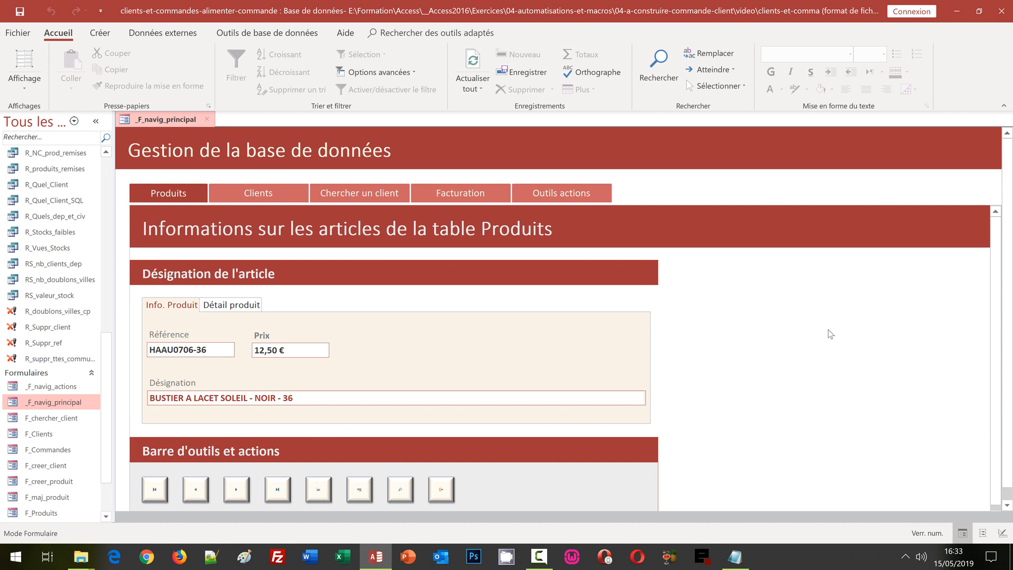
pyautogui.click(505, 196)
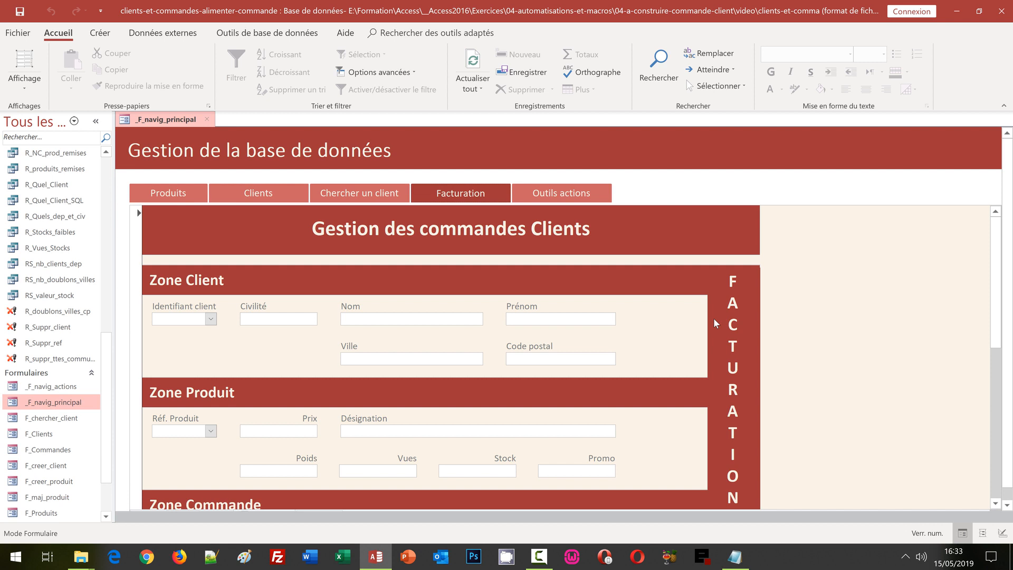
pyautogui.click(210, 318)
pyautogui.click(178, 392)
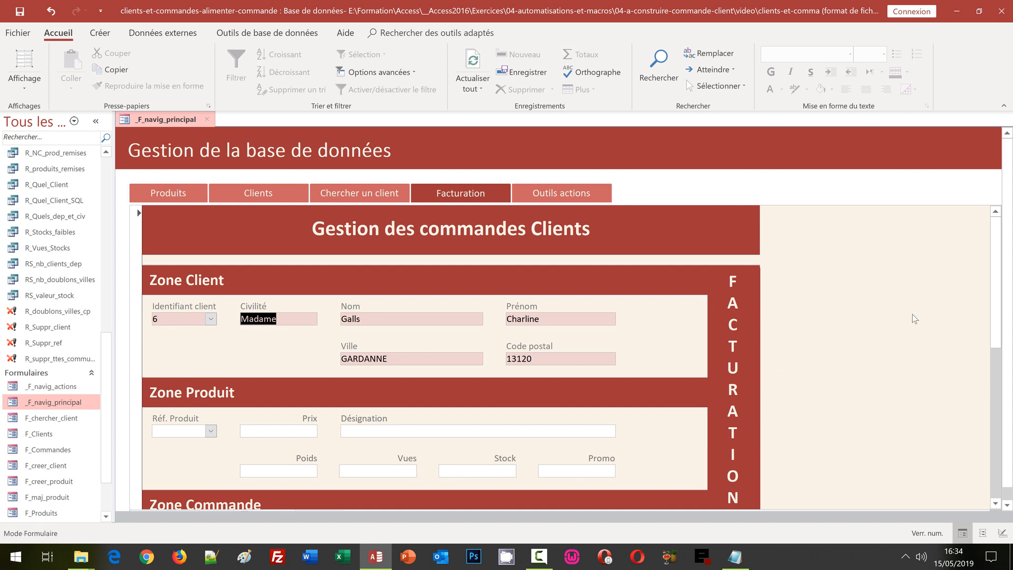
pyautogui.scroll(-3, 539, 367)
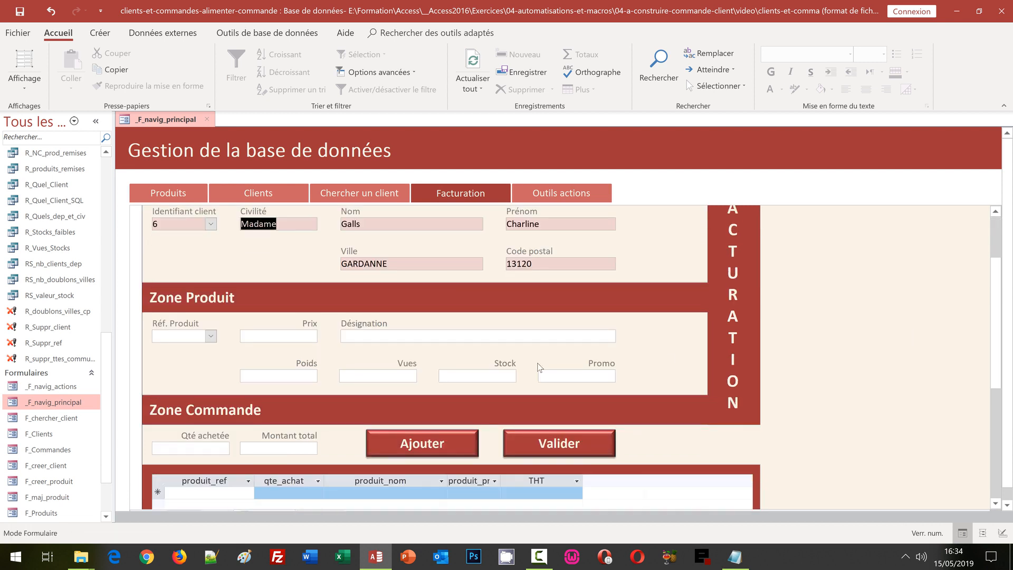
pyautogui.click(210, 336)
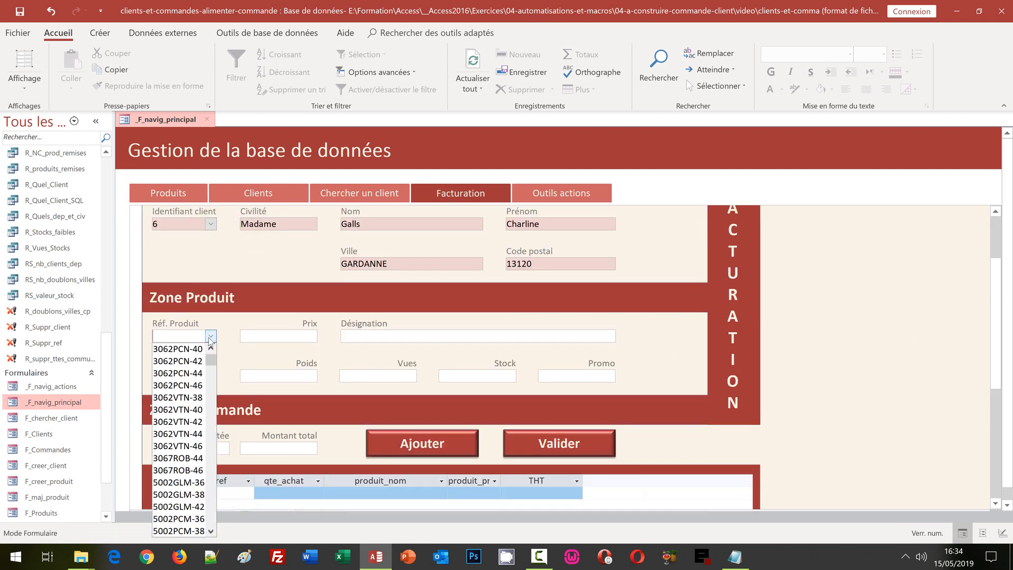
pyautogui.click(198, 446)
pyautogui.click(207, 448)
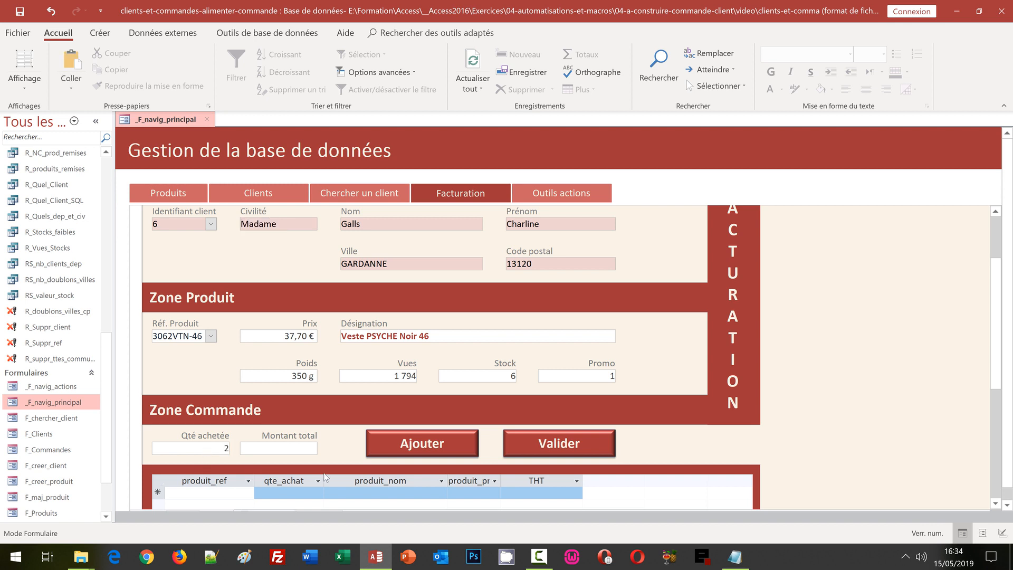
pyautogui.click(419, 462)
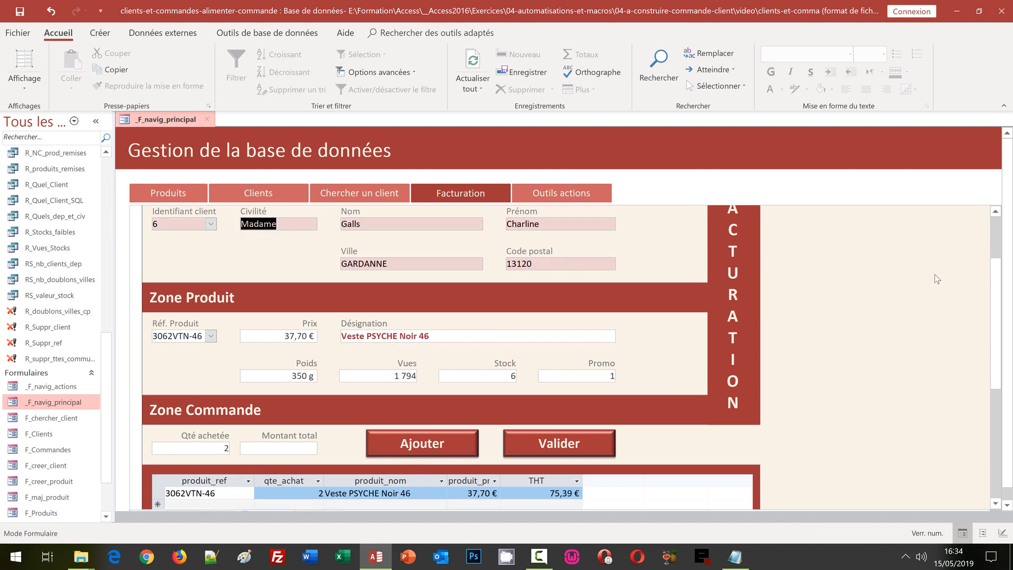
# Step: Add an order line of 3 × BO-YM01-855 Boléro de soirée Ivoire
pyautogui.scroll(-3, 905, 338)
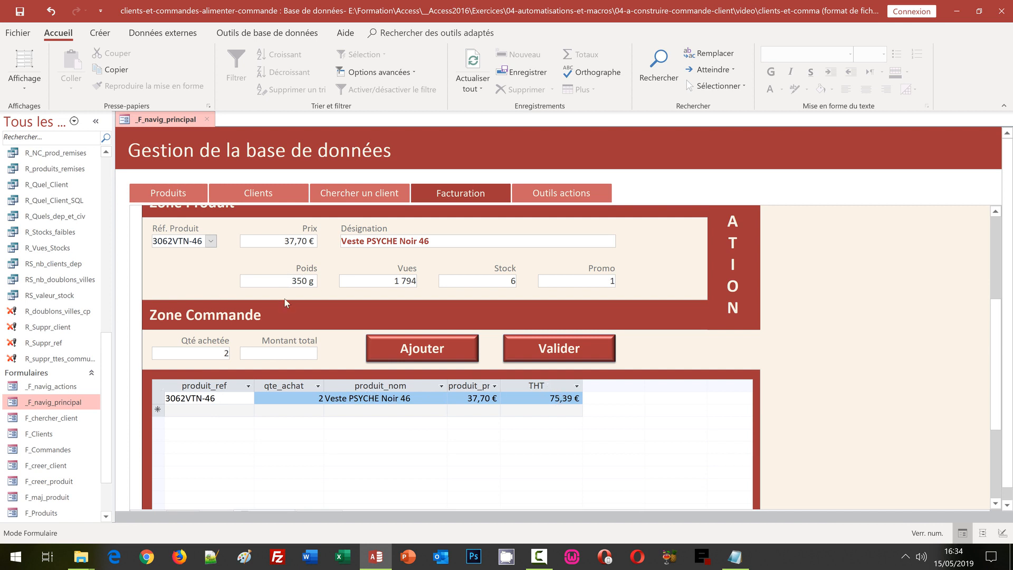
pyautogui.click(210, 241)
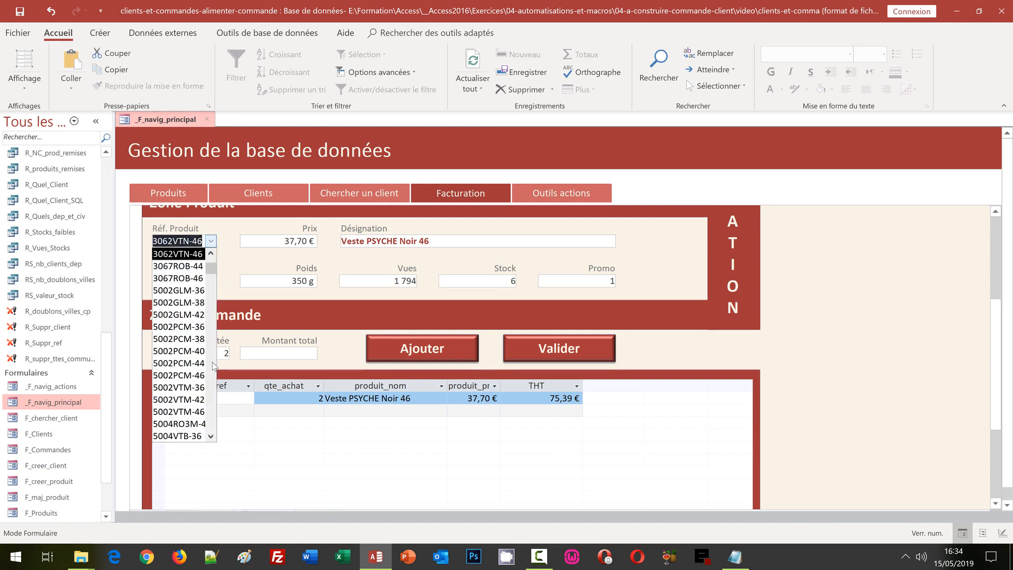
pyautogui.scroll(-2, 169, 369)
pyautogui.click(169, 376)
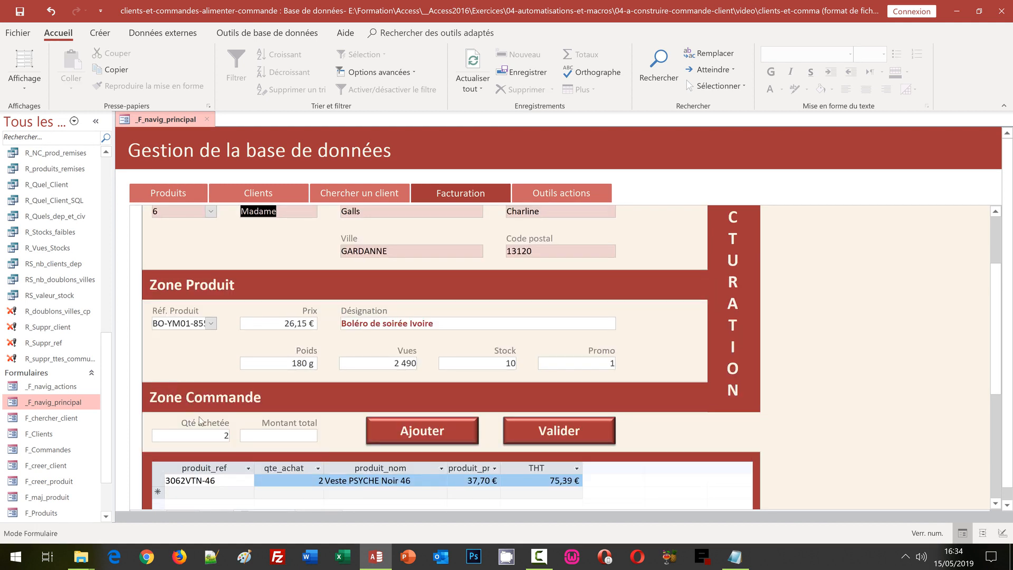
pyautogui.click(224, 435)
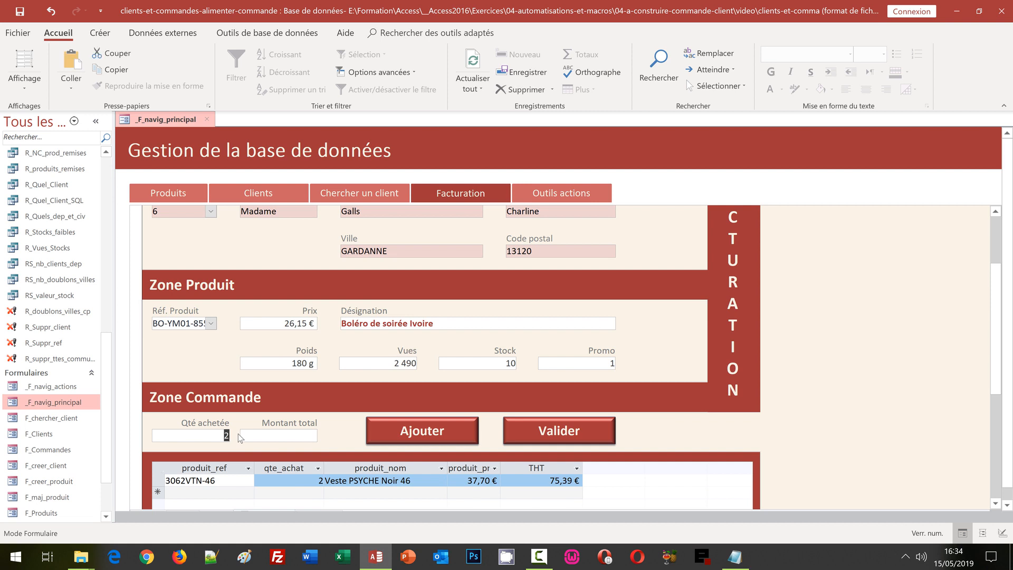
pyautogui.write('3')
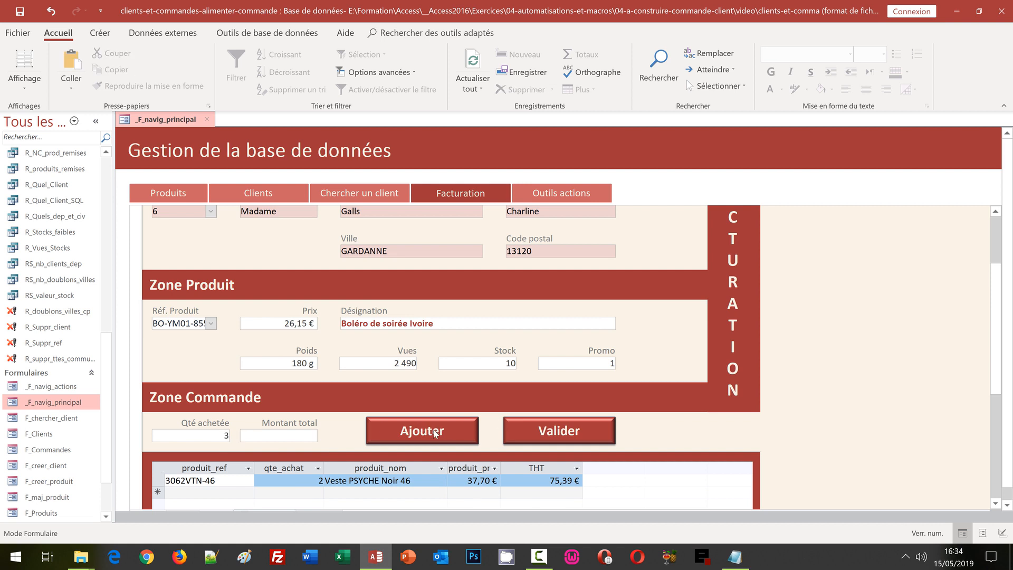
pyautogui.click(434, 432)
# Step: Add an order line of 2 × ET-953, replacing the quantity 3 with 2
pyautogui.scroll(-1, 830, 417)
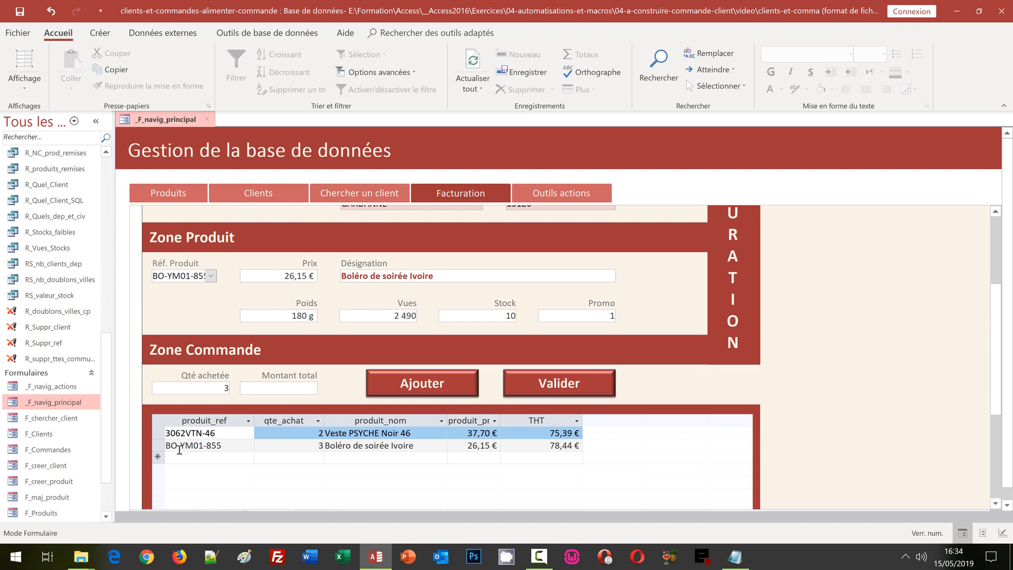
pyautogui.click(211, 276)
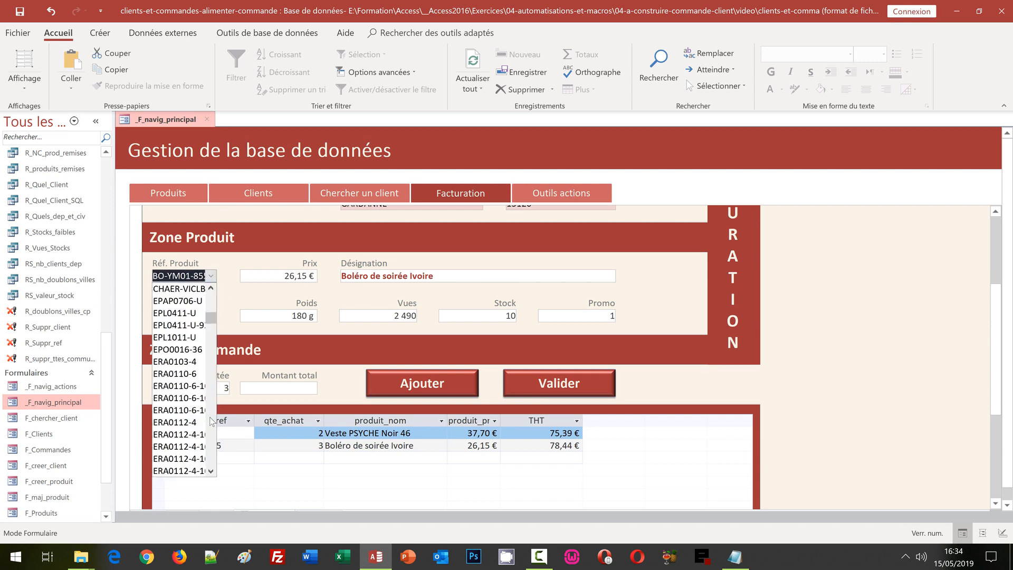
pyautogui.scroll(-5, 210, 420)
pyautogui.click(184, 421)
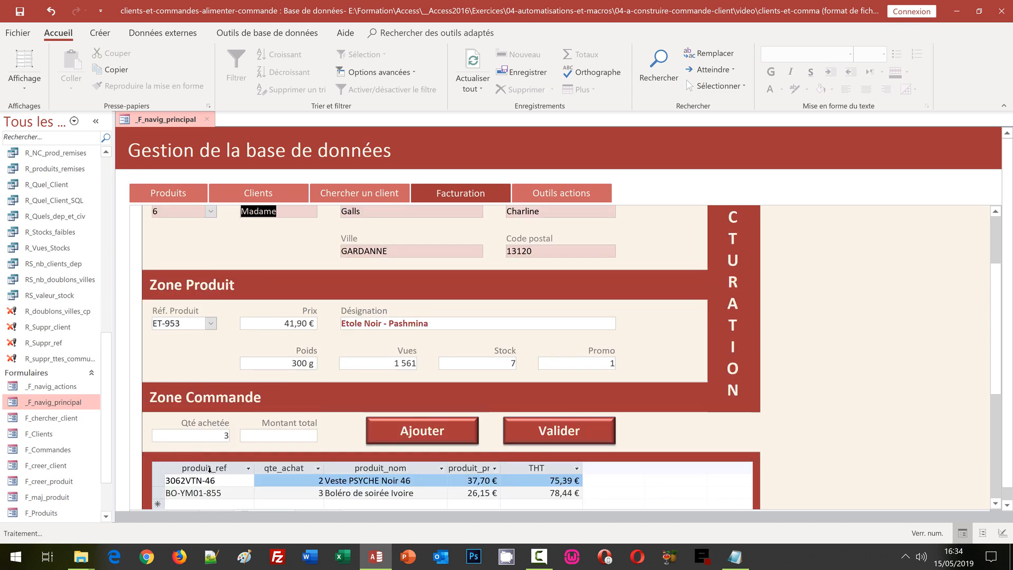
pyautogui.scroll(-3, 823, 382)
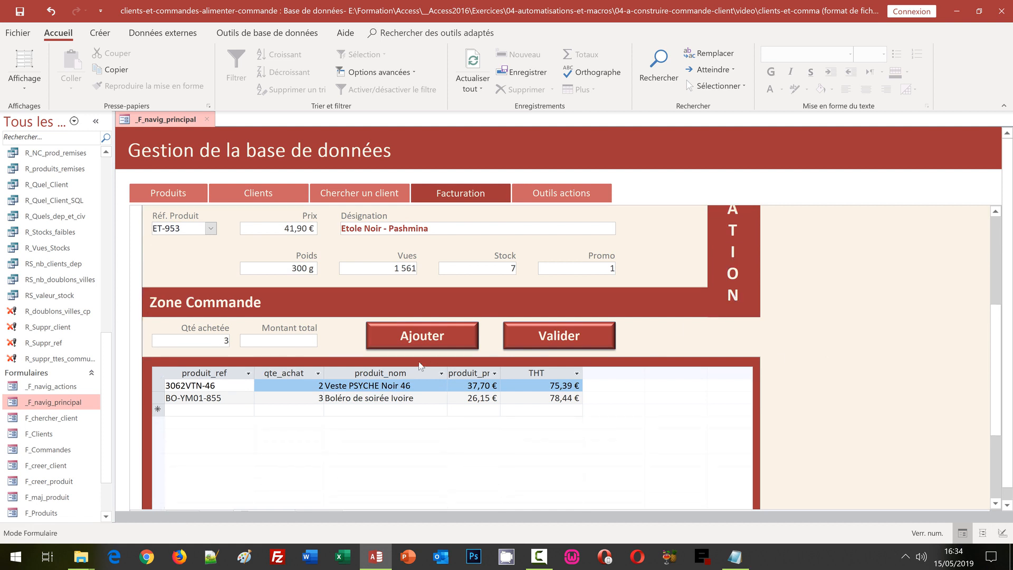
pyautogui.moveTo(216, 342); pyautogui.dragTo(236, 343)
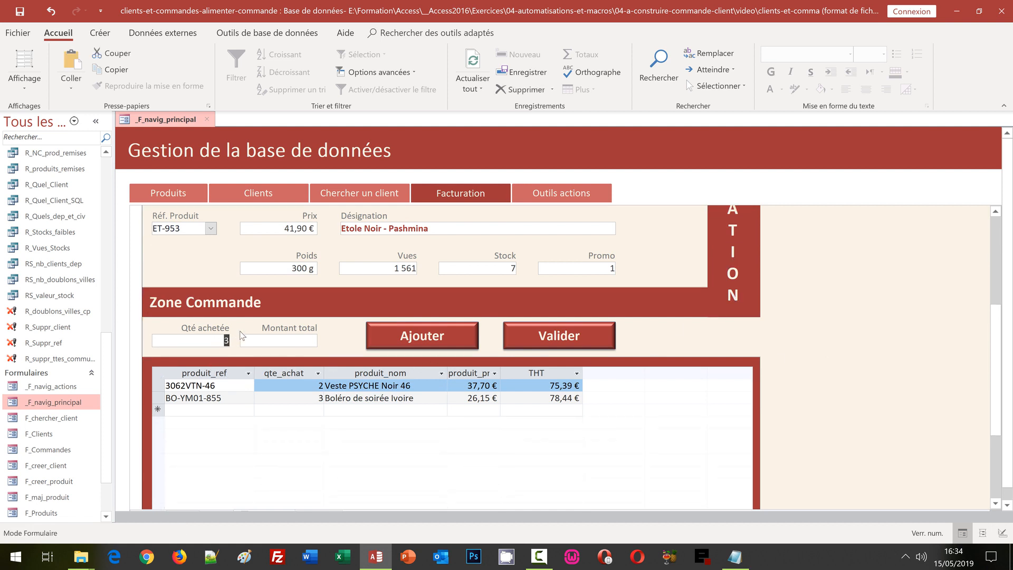
pyautogui.write('2')
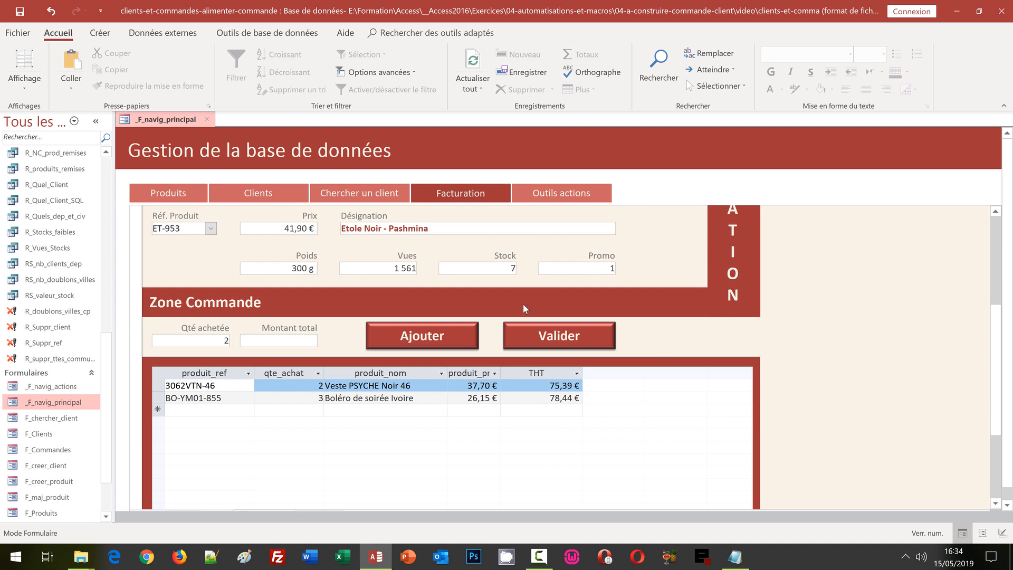
pyautogui.click(455, 340)
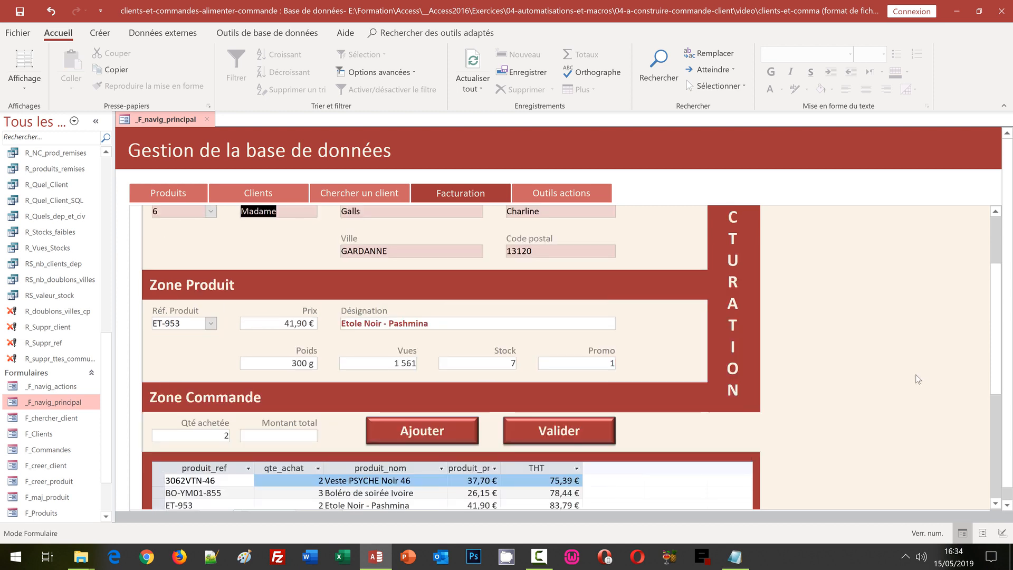
pyautogui.scroll(-2, 916, 378)
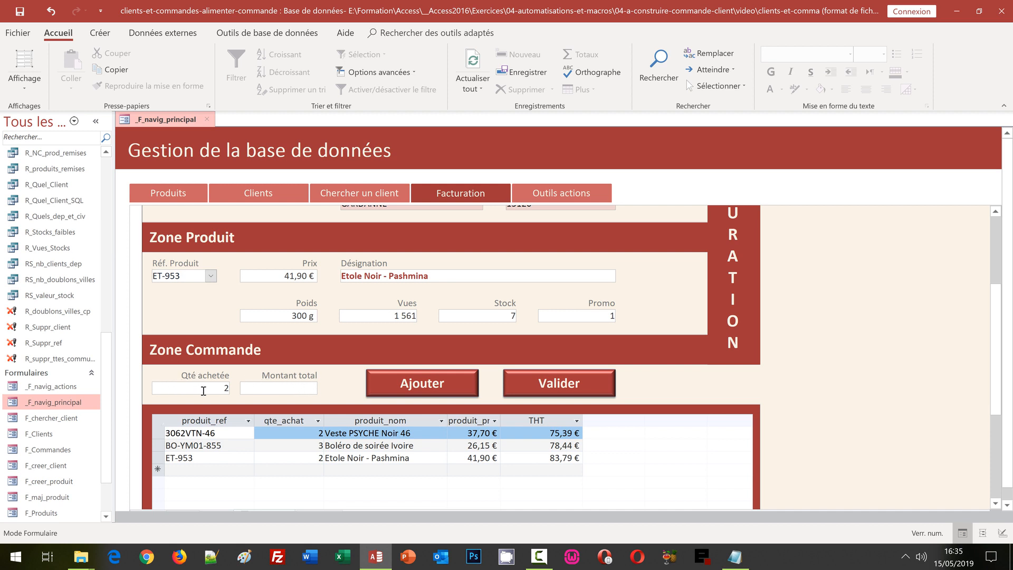
# Step: Close the _F_navig_principal navigation form tab
pyautogui.click(210, 123)
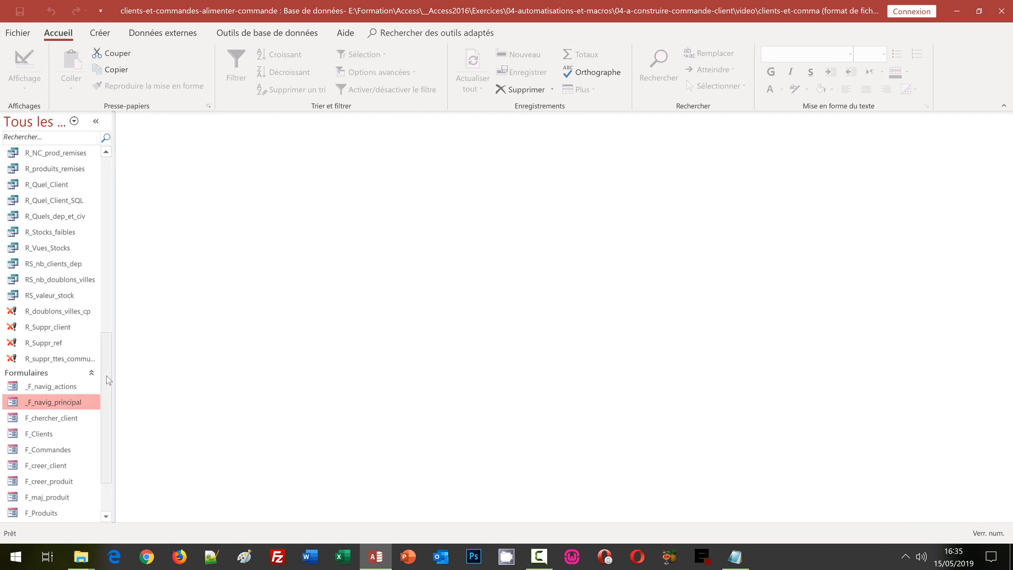
# Step: Open F_Commandes in Mode création and select the Montant total text box to show its properties
pyautogui.moveTo(108, 380); pyautogui.dragTo(107, 408)
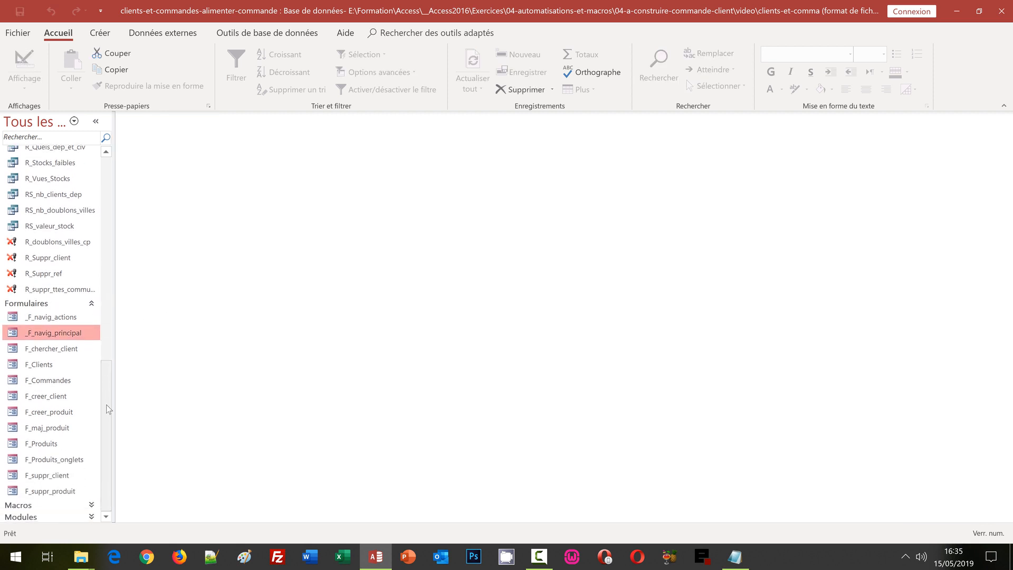
pyautogui.rightClick(51, 381)
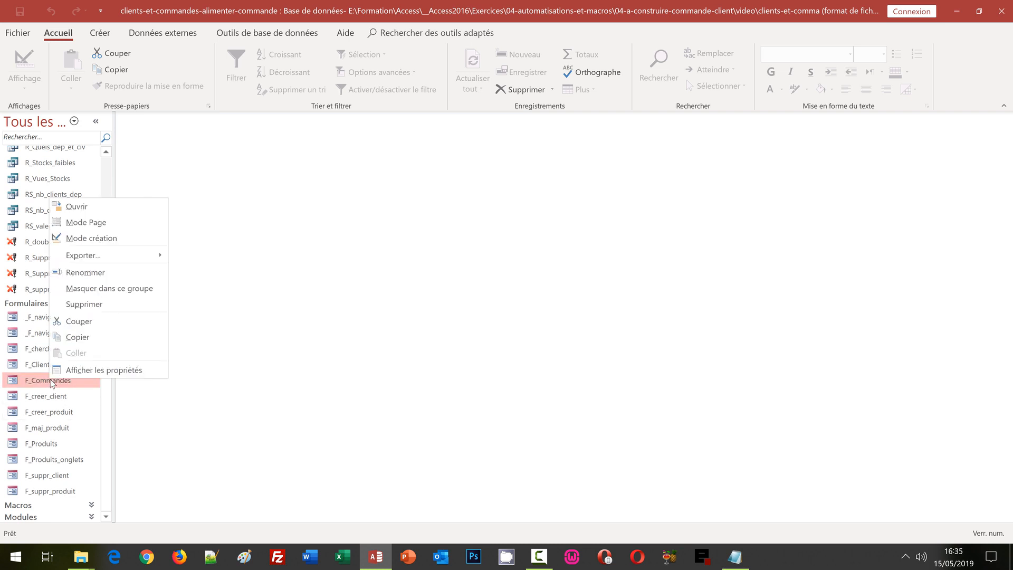
pyautogui.click(108, 238)
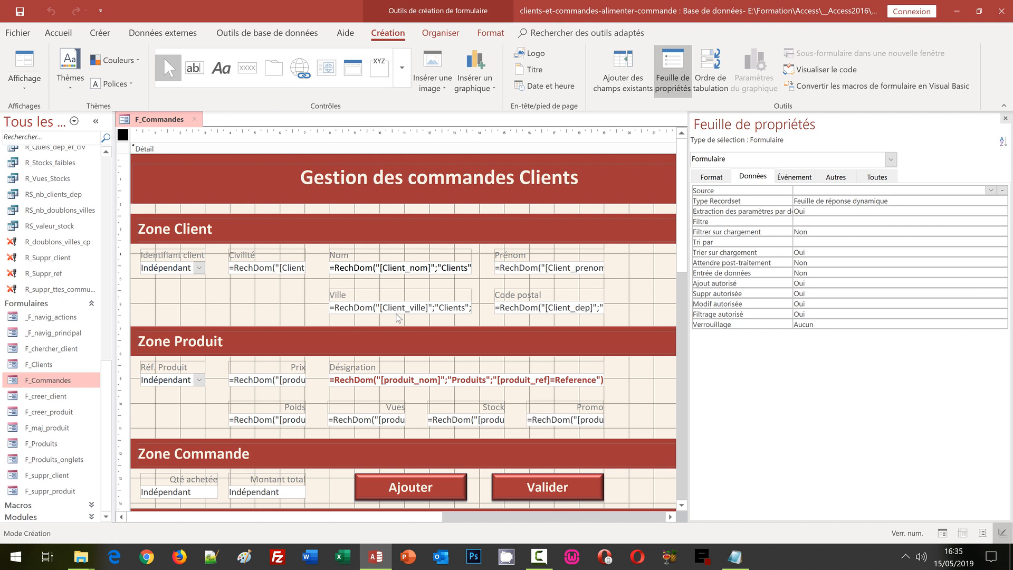
pyautogui.click(263, 495)
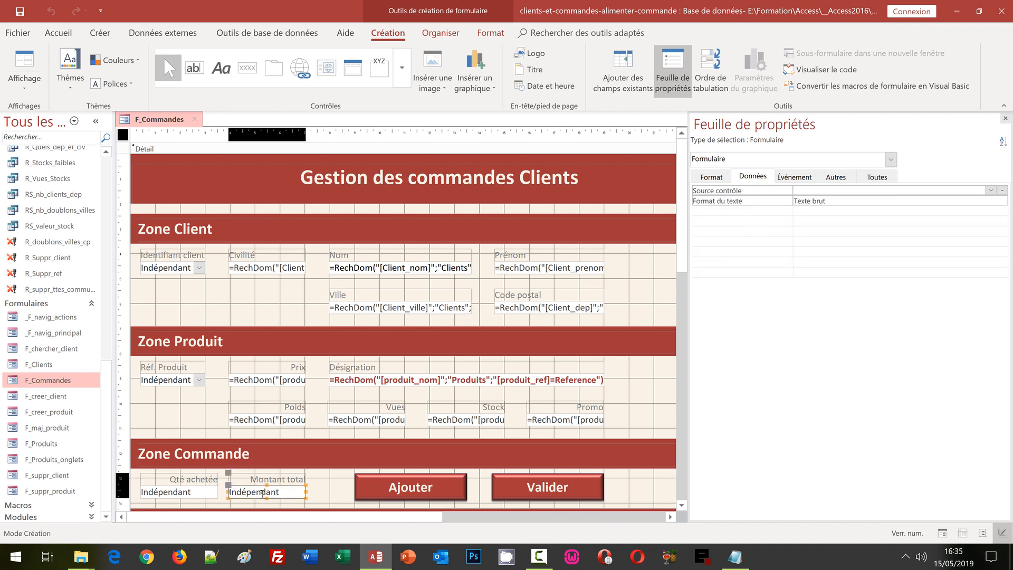